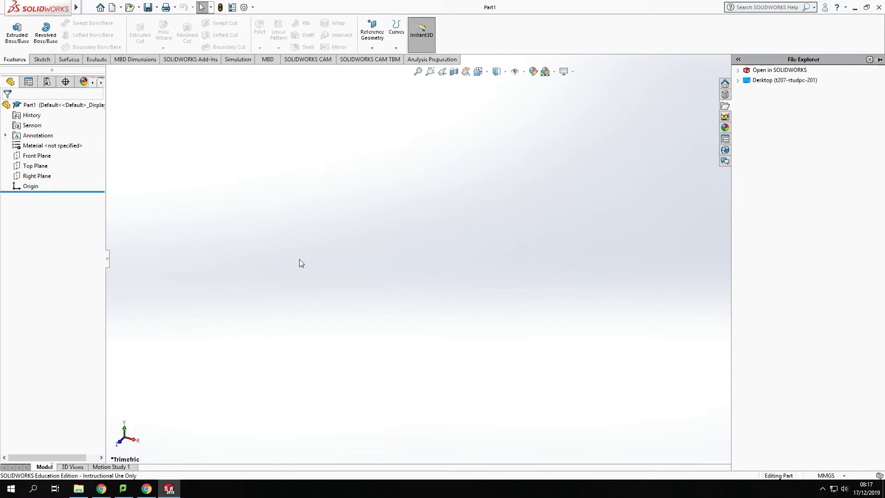
# - Start a sketch on the Top Plane and draw a five-point S-shaped spline from the origin, ending about 91 mm below and 17 mm left of it
pyautogui.click(68, 59)
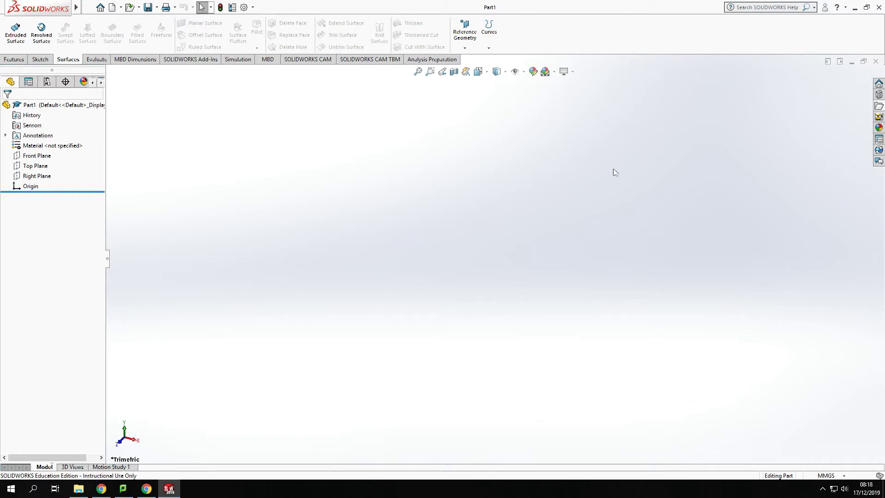
pyautogui.moveTo(5, 4)
pyautogui.click(34, 167)
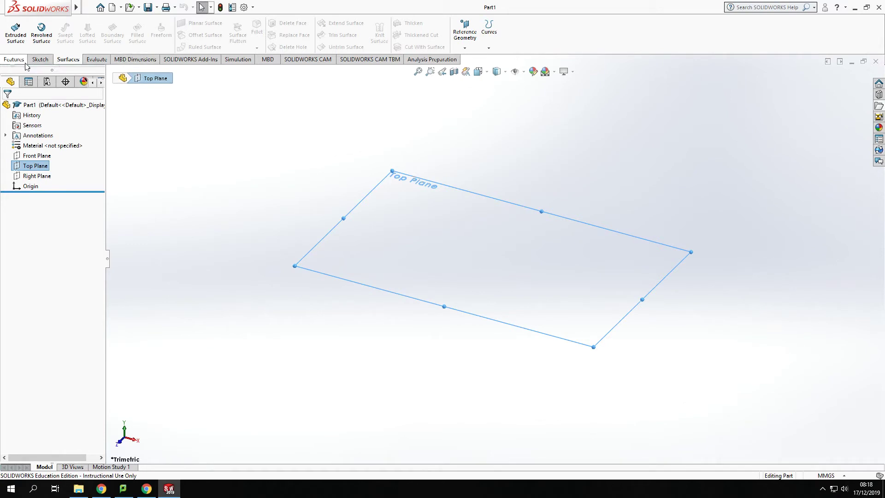
pyautogui.click(41, 59)
pyautogui.click(13, 31)
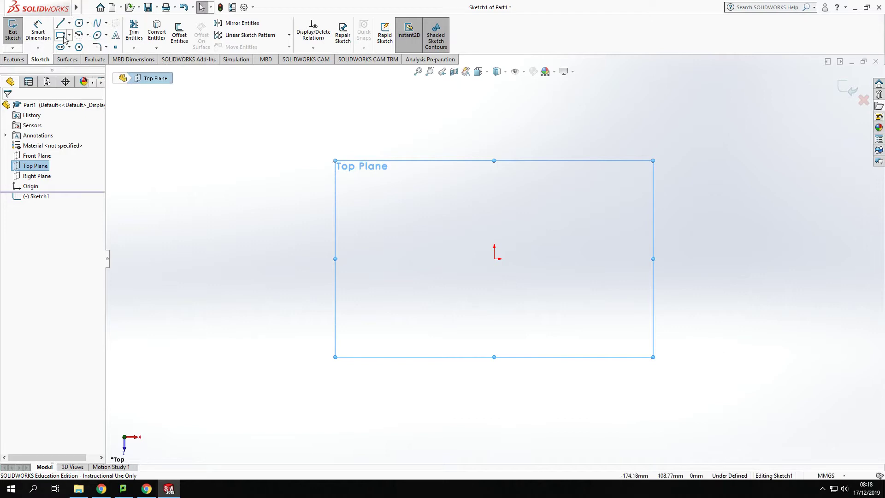
pyautogui.click(96, 25)
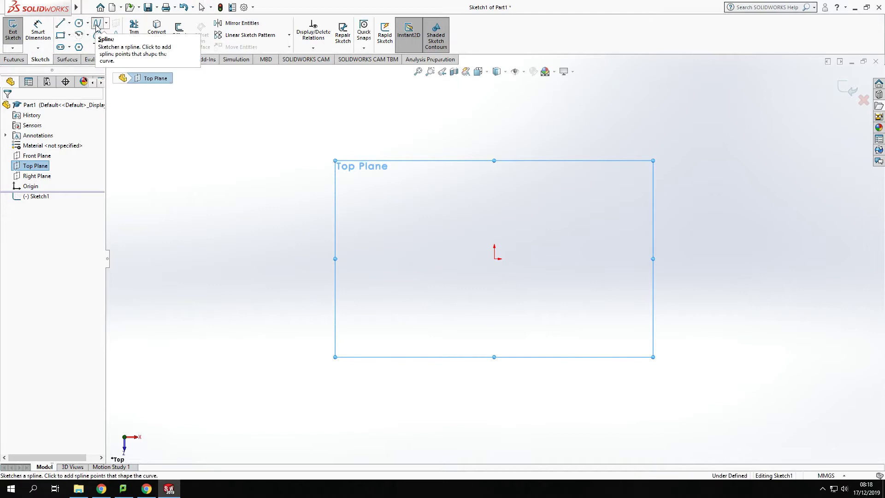
pyautogui.click(495, 259)
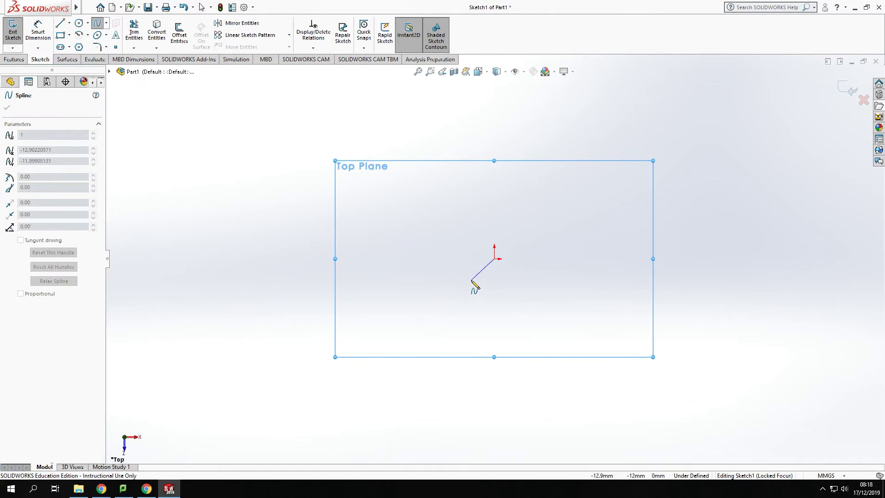
pyautogui.click(471, 280)
pyautogui.click(464, 330)
pyautogui.click(470, 377)
pyautogui.click(465, 422)
pyautogui.press('Escape')
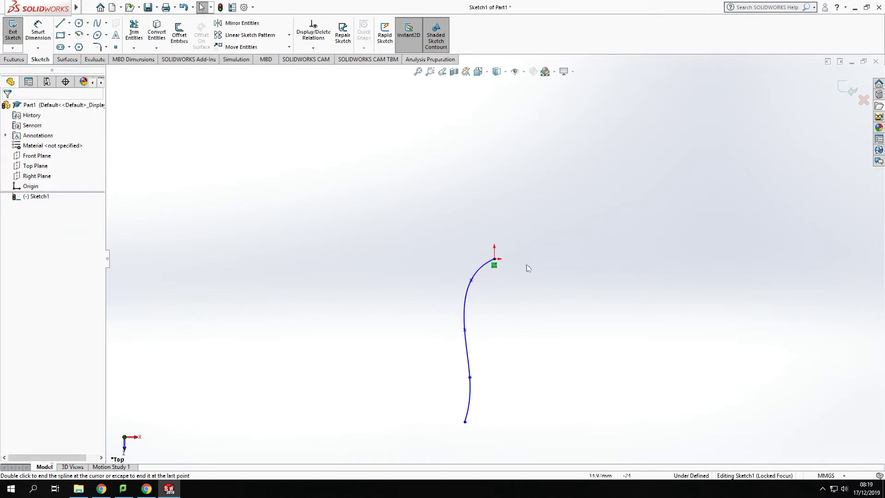
# - Draw a vertical centerline about 91 mm long from the origin down to the level of the spline's lower end
pyautogui.click(70, 23)
pyautogui.click(83, 44)
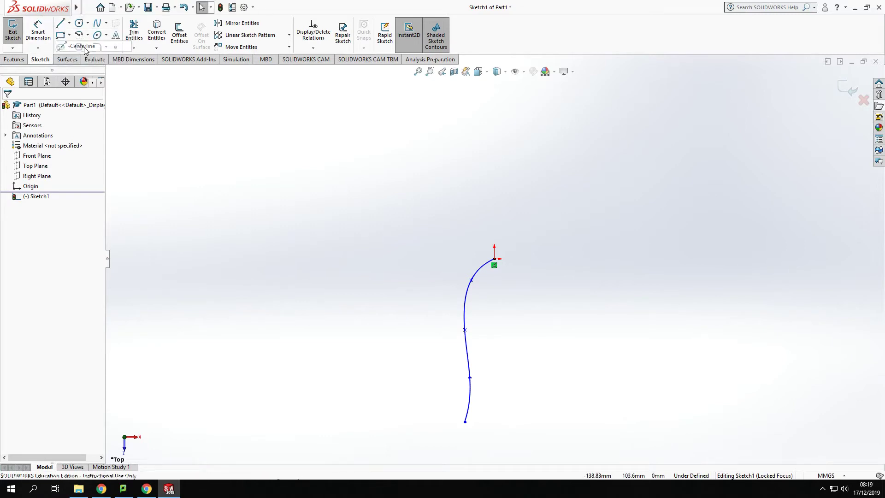
pyautogui.click(495, 261)
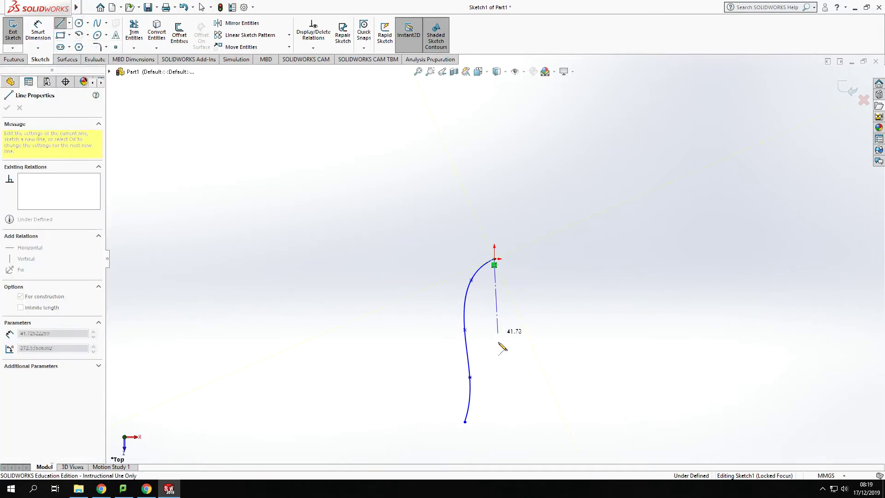
pyautogui.click(494, 422)
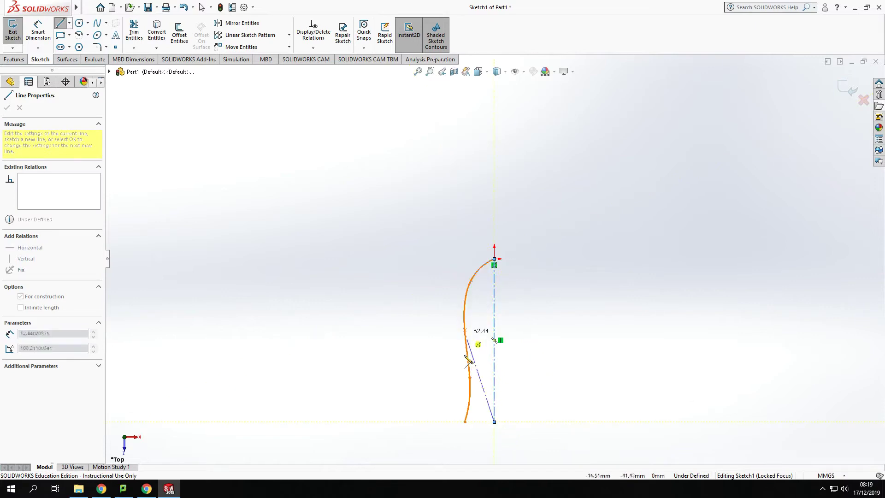
pyautogui.press('Escape')
pyautogui.press('Escape')
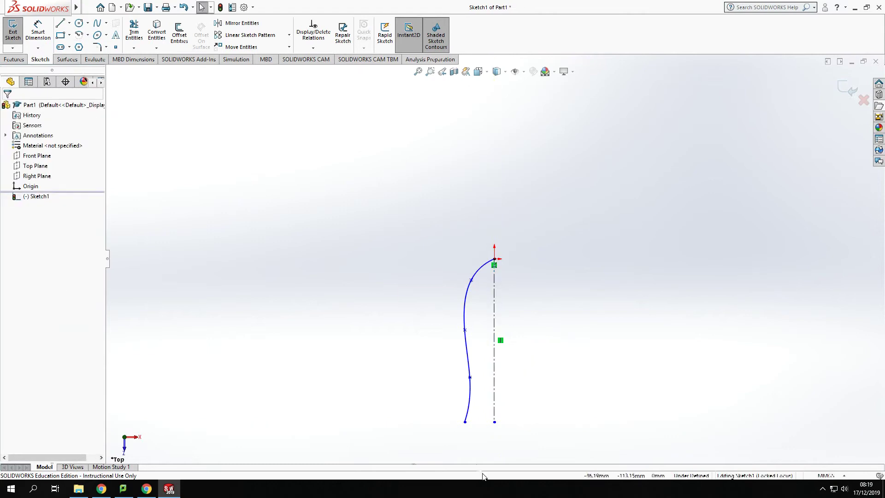
# - Add a Horizontal relation between the spline's lower endpoint and the centerline's lower endpoint
pyautogui.click(465, 422)
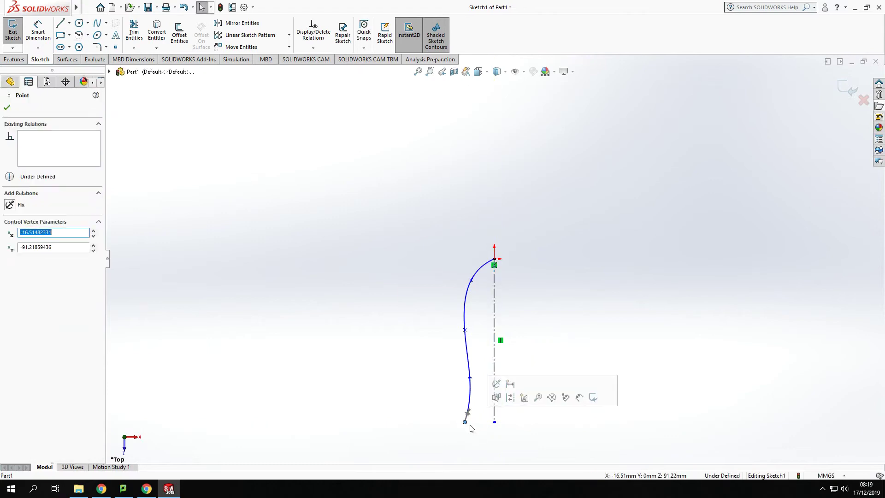
pyautogui.keyDown('ctrl'); pyautogui.click(495, 422); pyautogui.keyUp('ctrl')
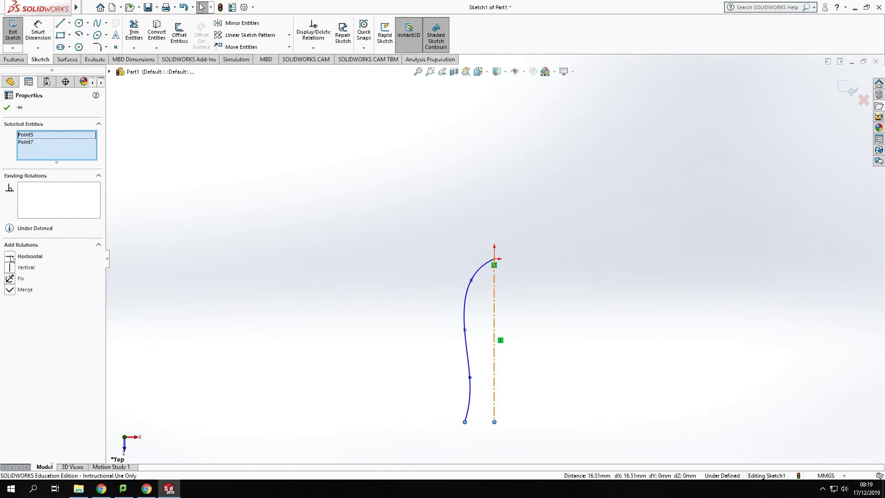
pyautogui.click(10, 257)
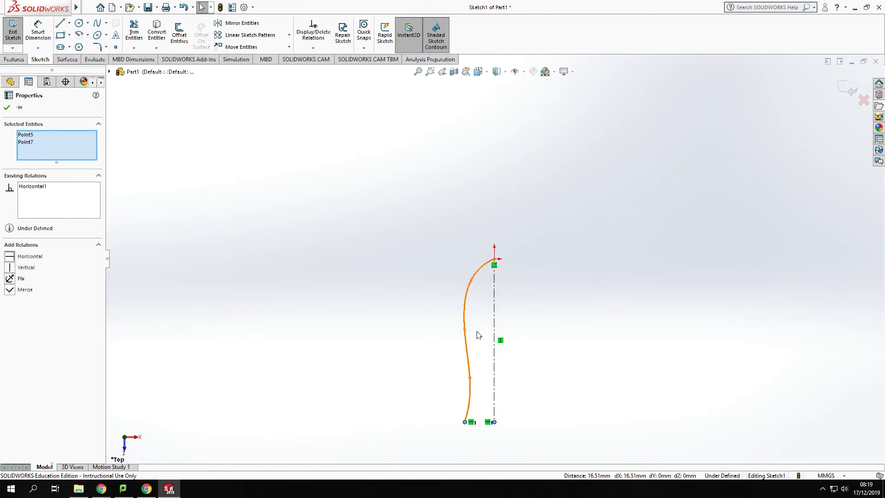
# - Dimension the centerline's length as 100 mm and exit the sketch
pyautogui.click(40, 32)
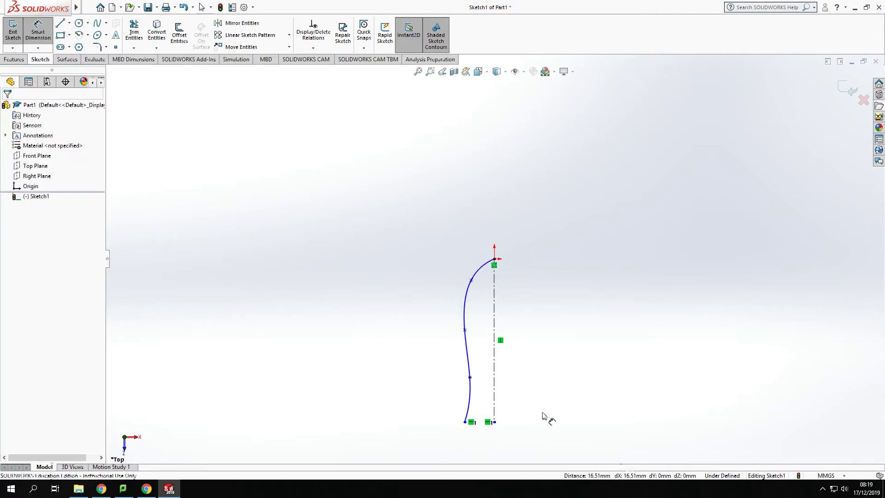
pyautogui.click(495, 376)
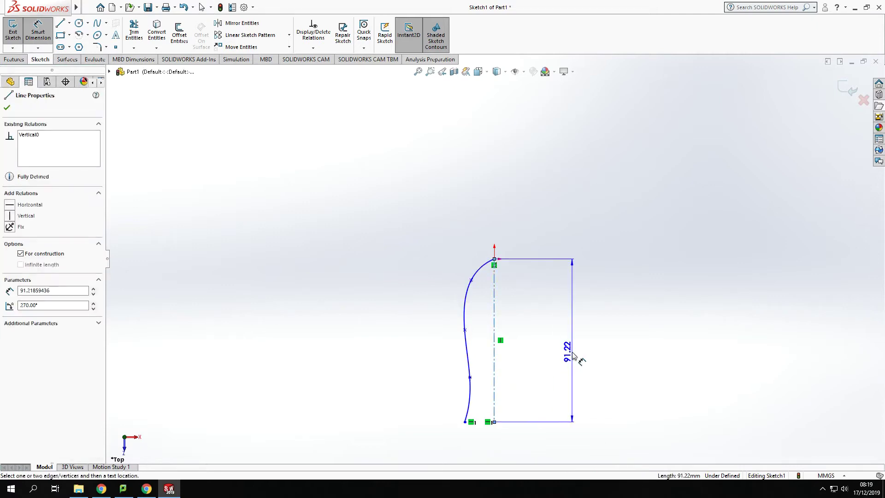
pyautogui.click(571, 355)
pyautogui.write('100')
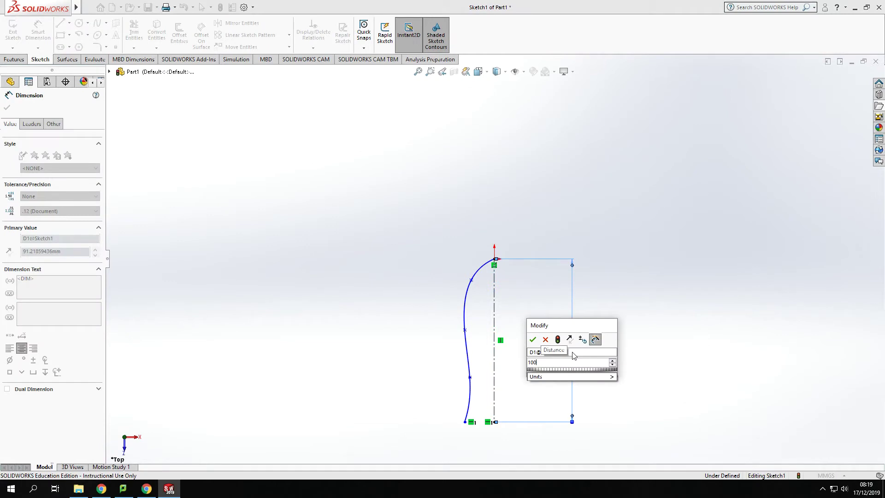
pyautogui.press('Return')
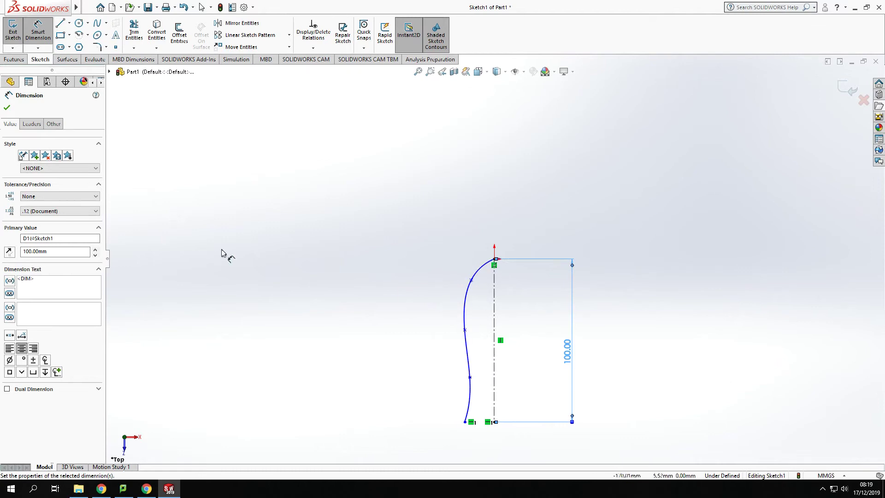
pyautogui.click(466, 352)
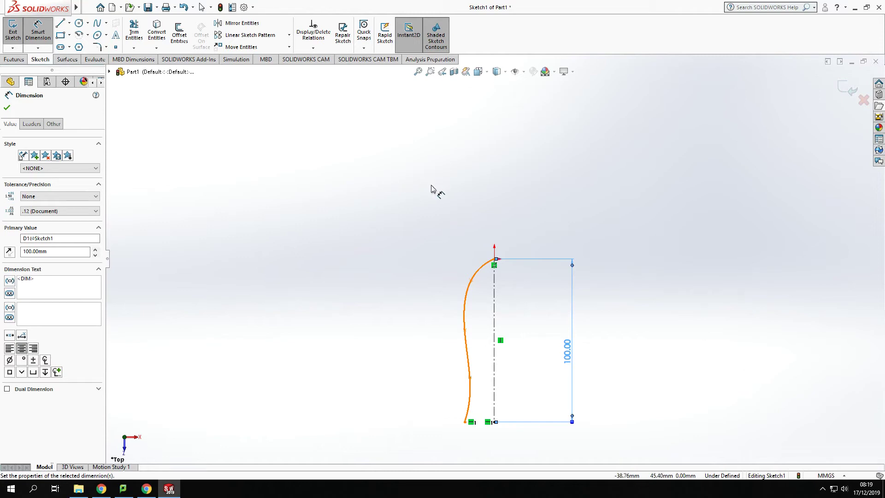
pyautogui.press('Escape')
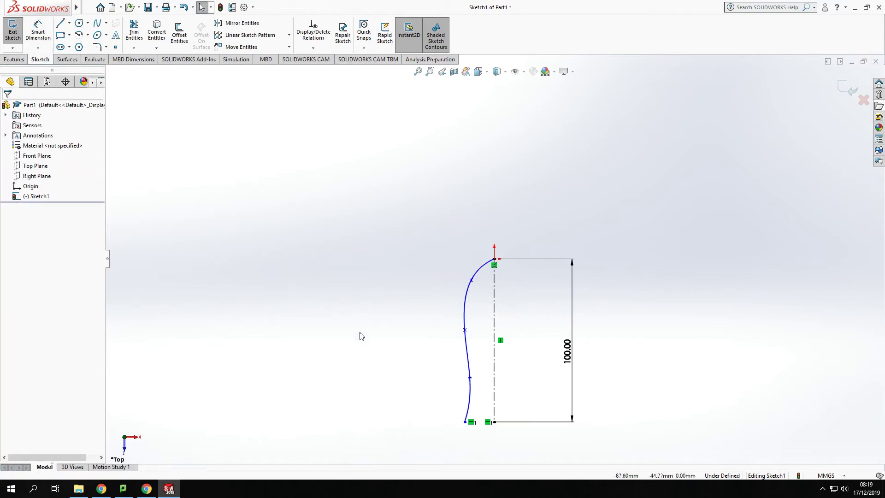
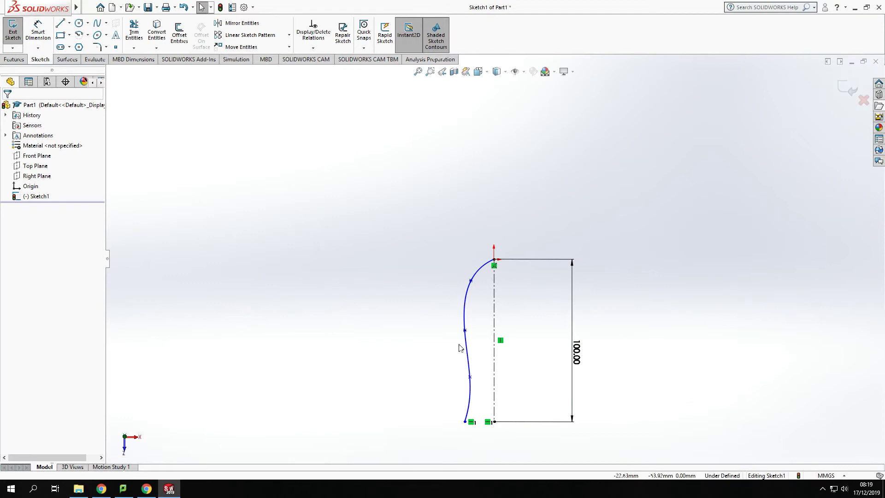
pyautogui.click(844, 90)
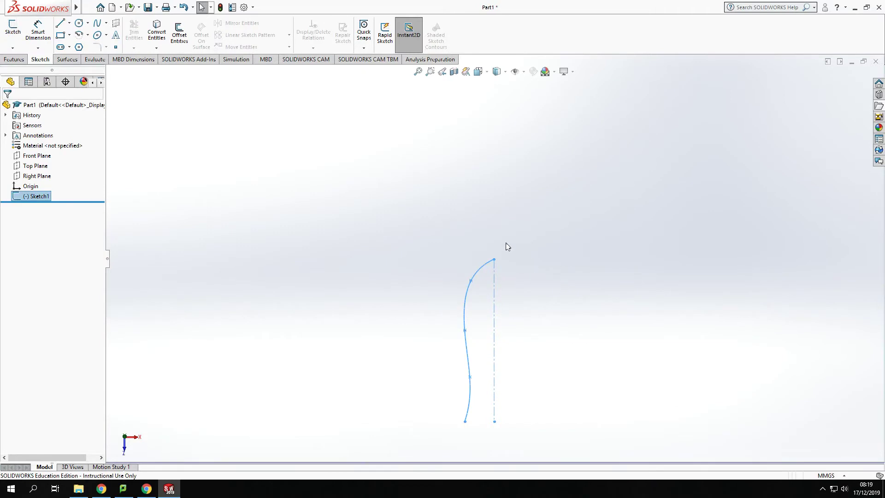
# - Sketch a six-point spline on the Right Plane, rising from the origin and ending about 100 mm away and 20 mm above the first sketch
pyautogui.moveTo(301, 285)
pyautogui.mouseDown(button='middle')
pyautogui.moveTo(399, 253)
pyautogui.moveTo(370, 310)
pyautogui.mouseUp(button='middle')
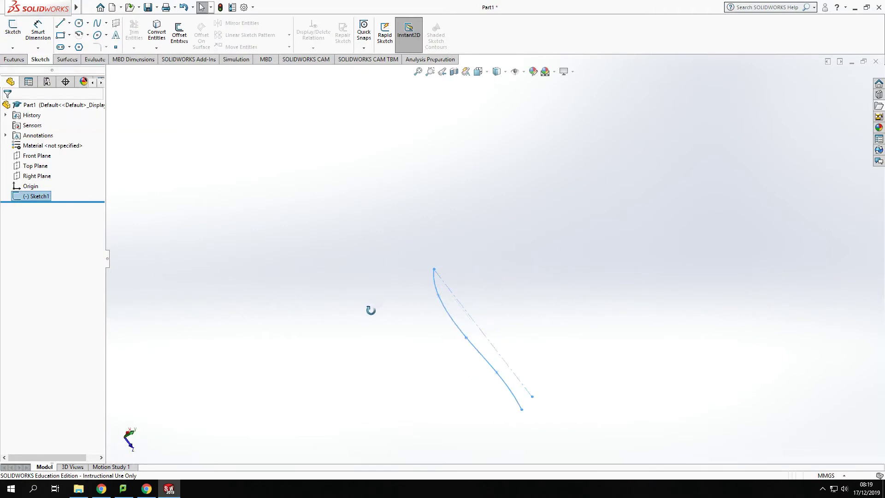
pyautogui.click(37, 176)
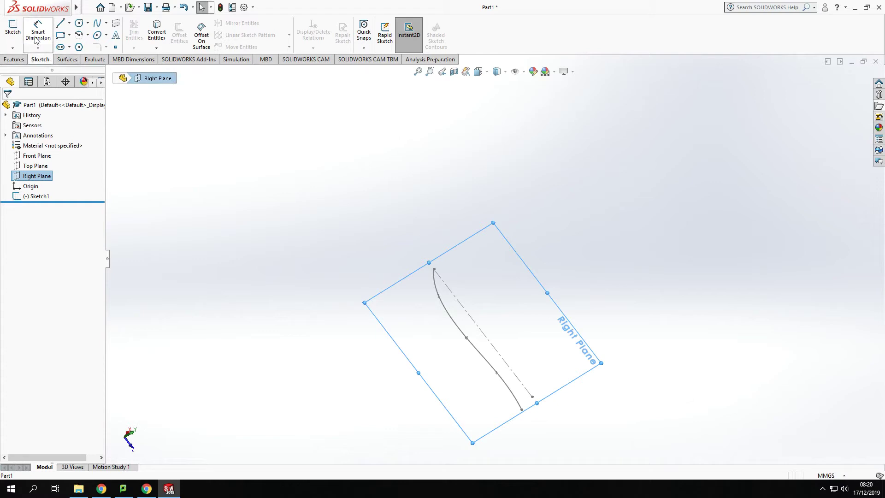
pyautogui.click(478, 71)
pyautogui.click(530, 123)
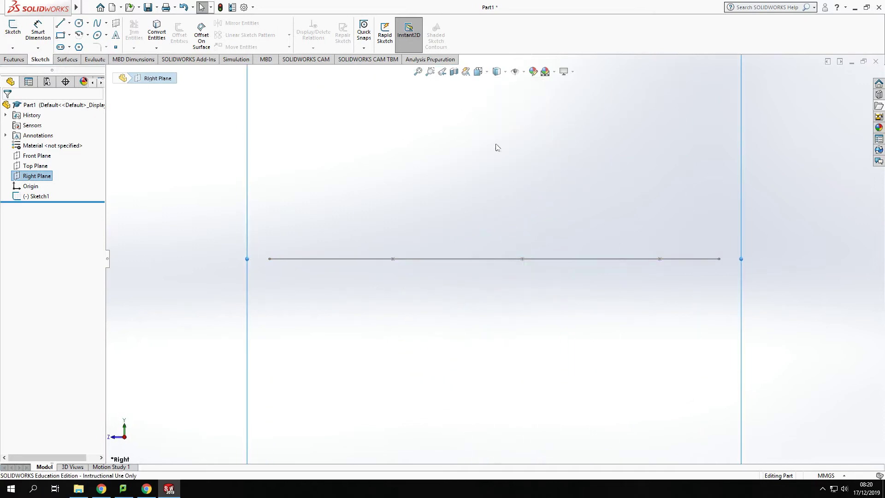
pyautogui.click(97, 23)
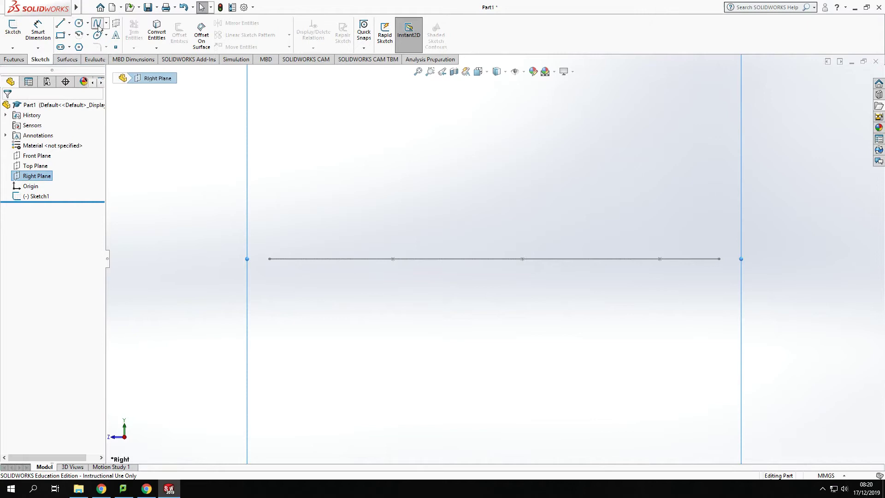
pyautogui.click(719, 258)
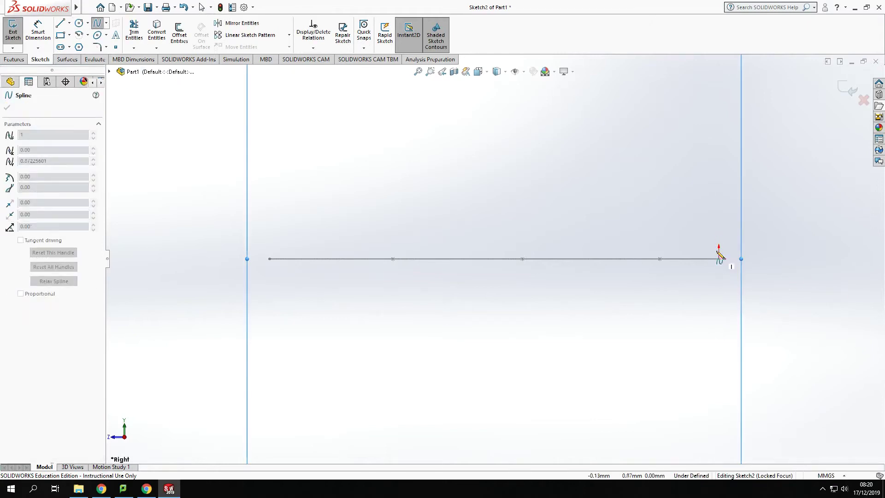
pyautogui.click(702, 224)
pyautogui.click(638, 205)
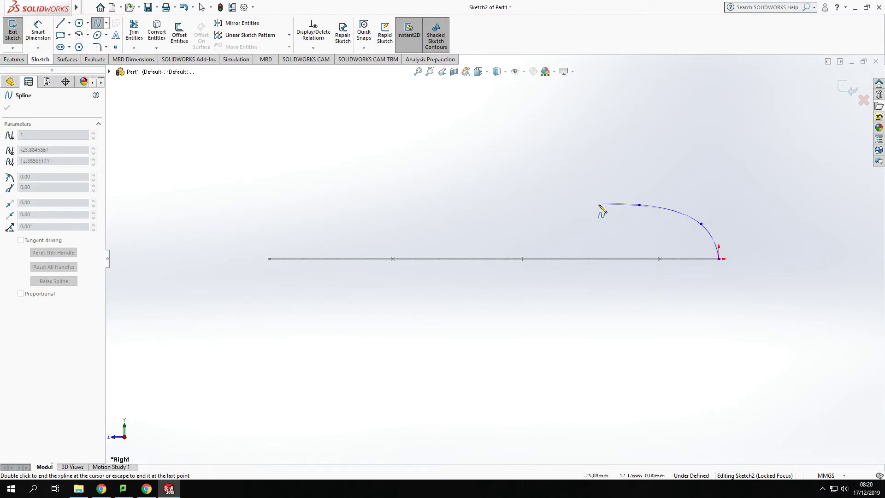
pyautogui.click(521, 196)
pyautogui.click(373, 161)
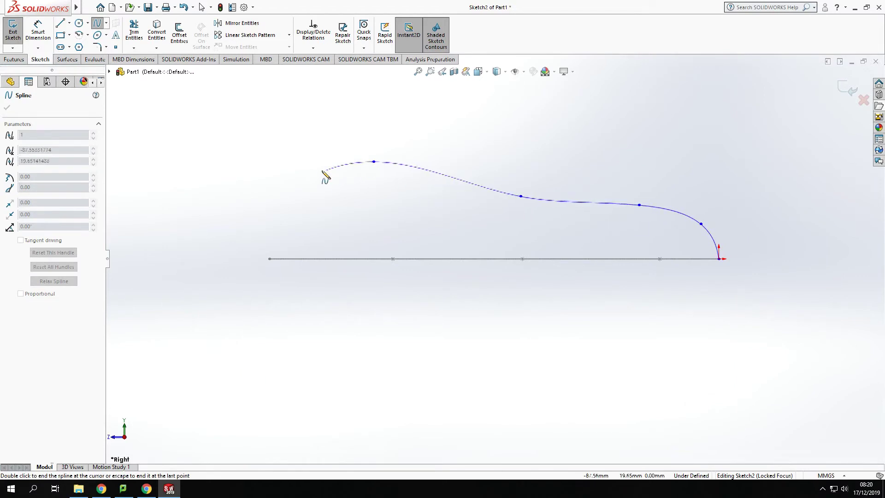
pyautogui.click(270, 170)
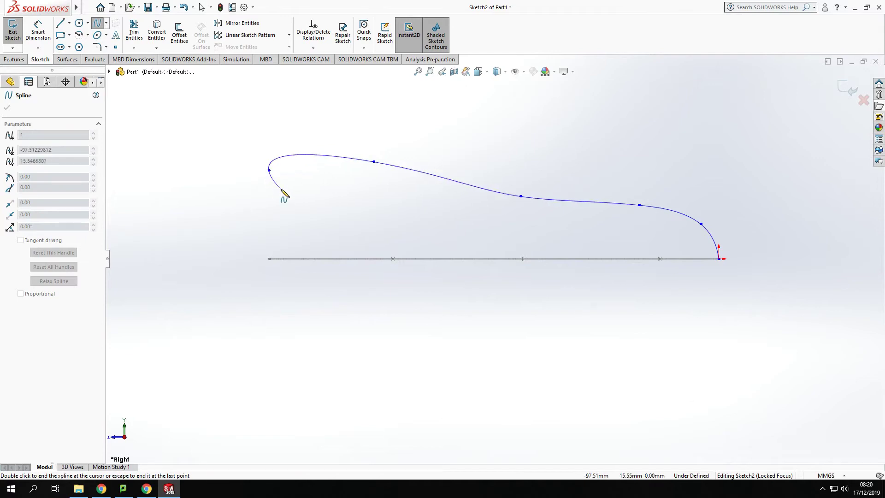
pyautogui.press('Escape')
# - Add a Vertical relation between the new spline's free endpoint and the far endpoint of the first sketch's centerline
pyautogui.click(269, 170)
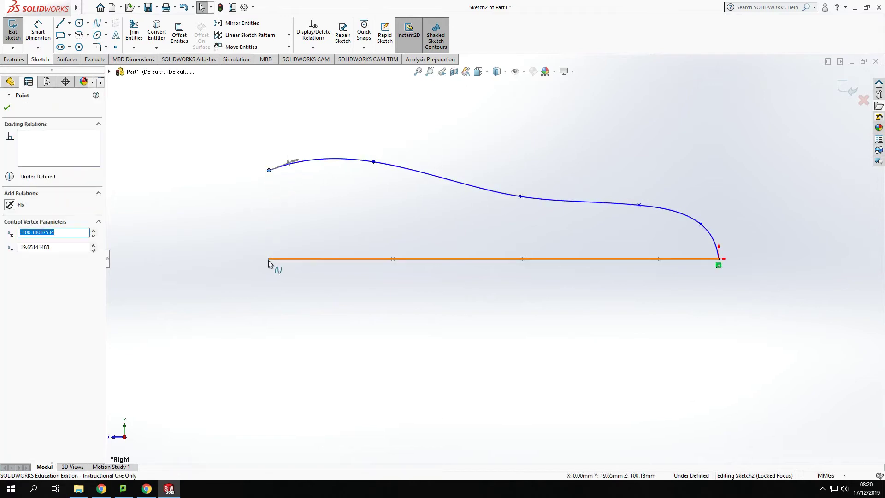
pyautogui.moveTo(266, 269); pyautogui.dragTo(287, 275, button='middle')
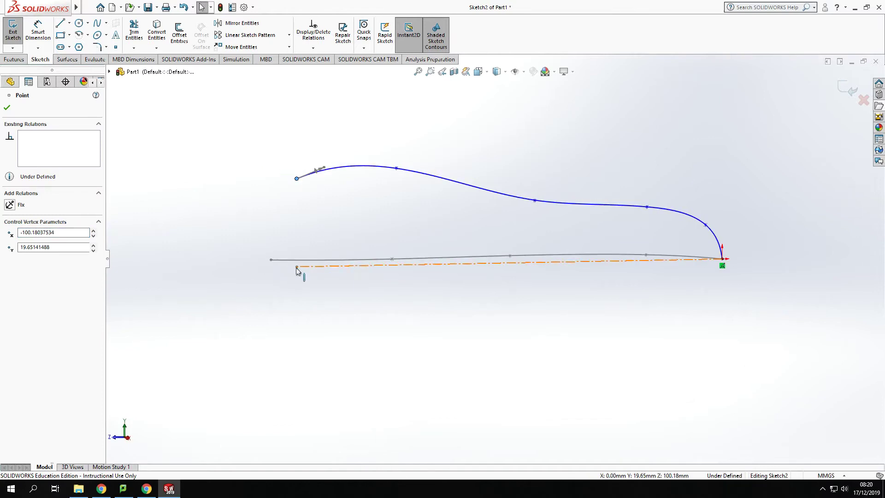
pyautogui.click(312, 289)
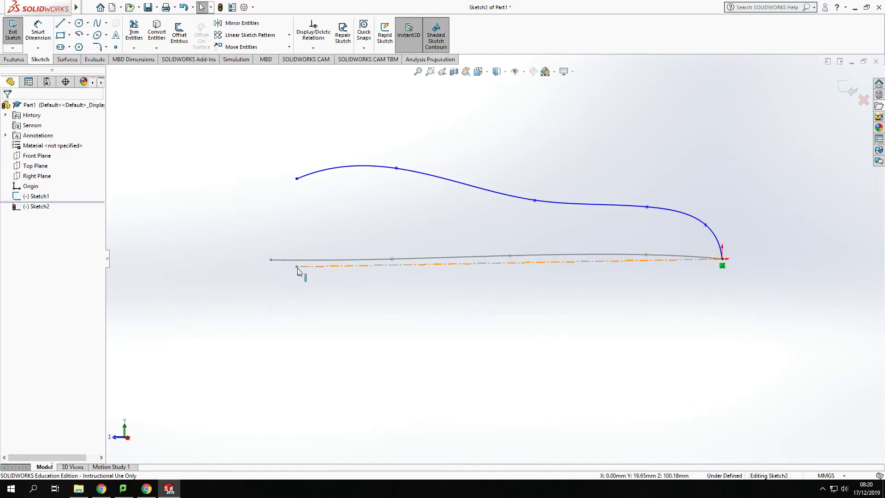
pyautogui.moveTo(307, 287); pyautogui.dragTo(327, 289, button='middle')
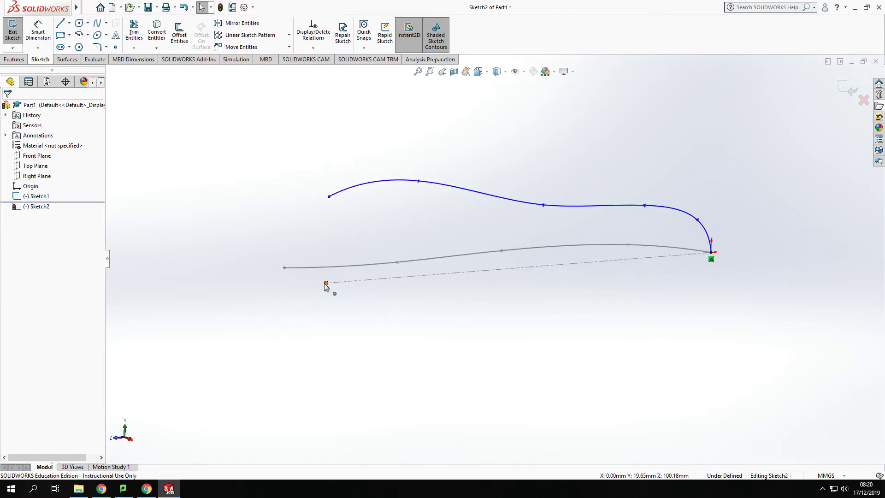
pyautogui.click(329, 197)
pyautogui.keyDown('ctrl'); pyautogui.click(329, 197); pyautogui.keyUp('ctrl')
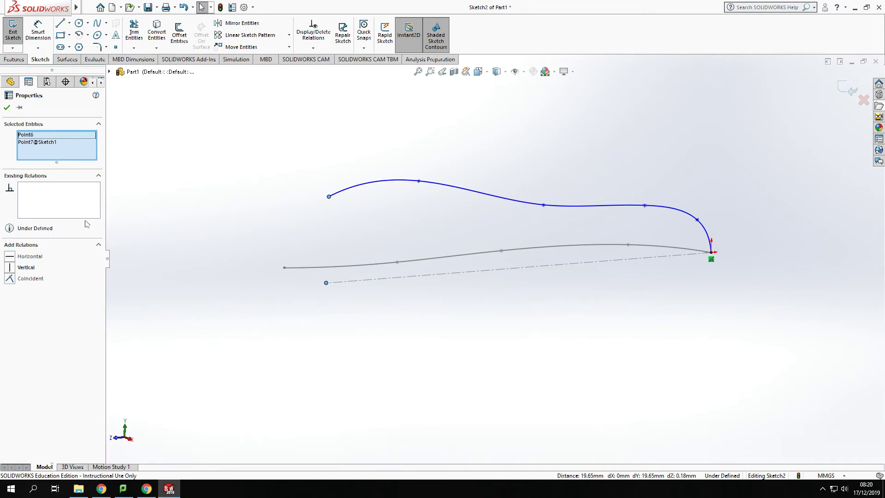
pyautogui.click(11, 267)
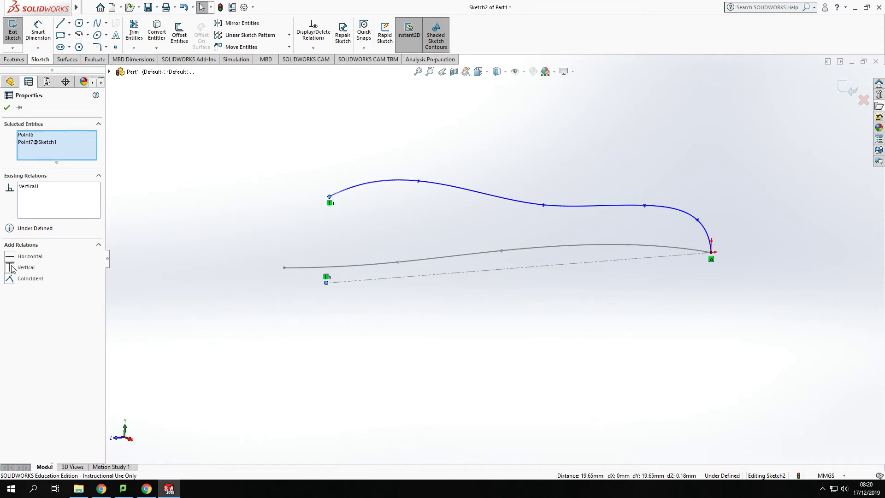
# - Finish the Right Plane spline sketch and exit it
pyautogui.click(397, 392)
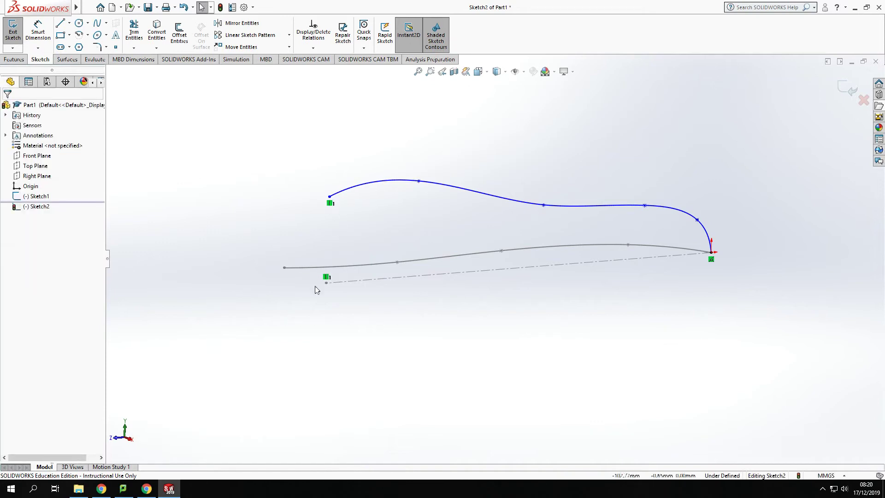
pyautogui.moveTo(671, 310)
pyautogui.mouseDown(button='middle')
pyautogui.moveTo(607, 274)
pyautogui.moveTo(651, 311)
pyautogui.mouseUp(button='middle')
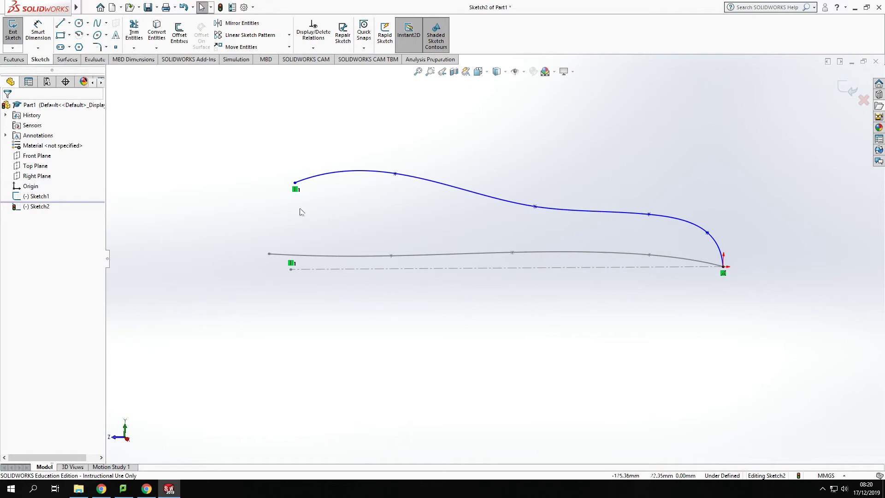
pyautogui.click(847, 95)
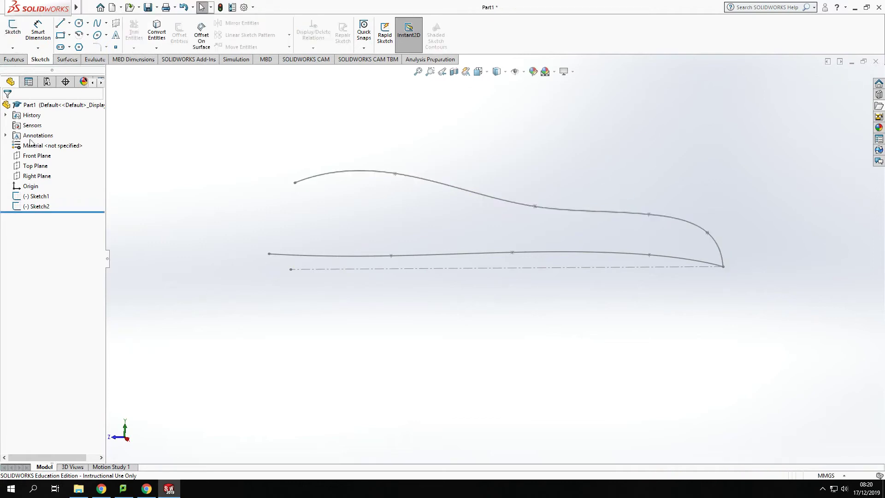
# - Define a series of three reference planes offset from and parallel to the Front Plane
pyautogui.moveTo(553, 346)
pyautogui.mouseDown(button='middle')
pyautogui.moveTo(624, 360)
pyautogui.moveTo(585, 324)
pyautogui.moveTo(509, 316)
pyautogui.moveTo(510, 345)
pyautogui.moveTo(519, 318)
pyautogui.mouseUp(button='middle')
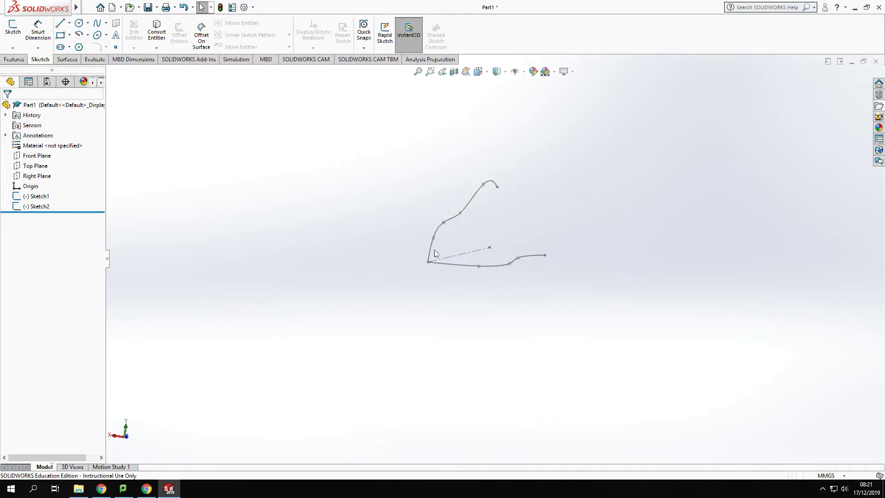
pyautogui.moveTo(432, 296); pyautogui.dragTo(470, 327, button='middle')
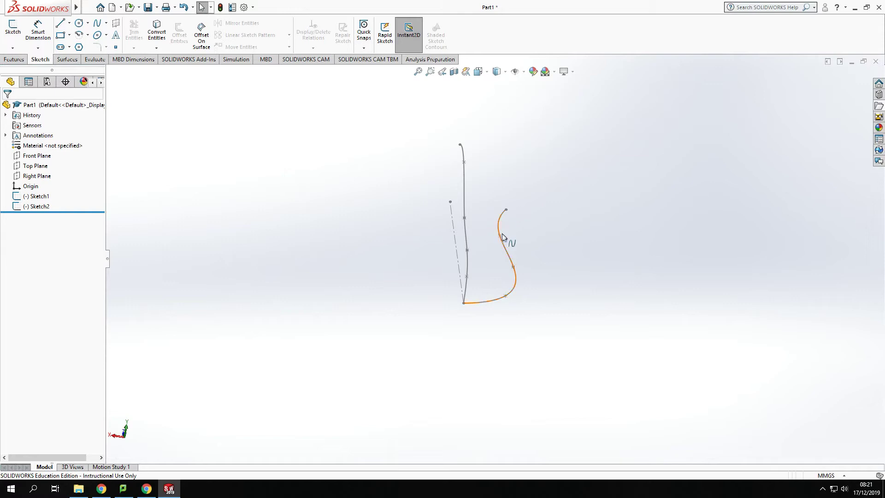
pyautogui.moveTo(451, 313)
pyautogui.mouseDown(button='middle')
pyautogui.moveTo(461, 332)
pyautogui.moveTo(454, 309)
pyautogui.mouseUp(button='middle')
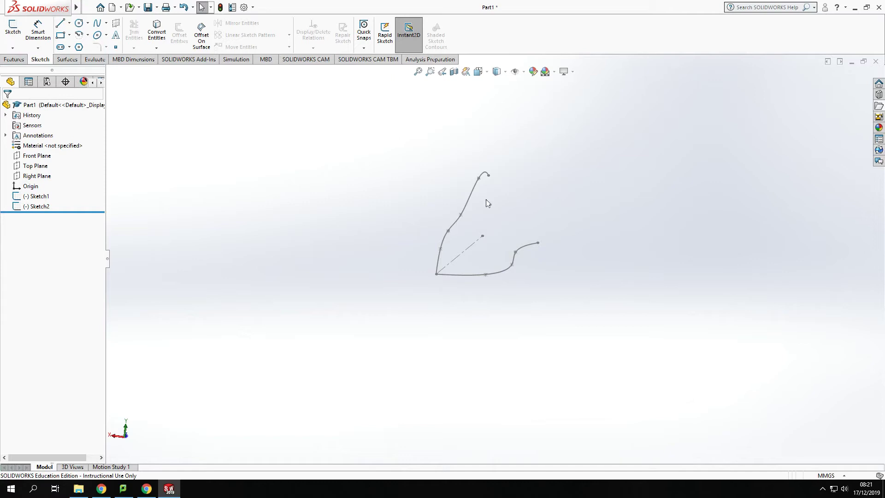
pyautogui.moveTo(478, 293); pyautogui.dragTo(466, 302, button='middle')
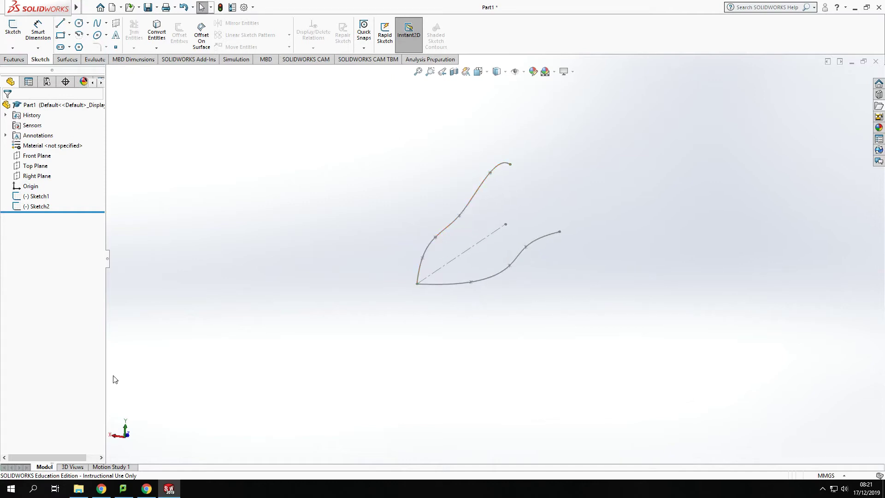
pyautogui.click(37, 156)
pyautogui.moveTo(291, 250); pyautogui.dragTo(257, 266, button='middle')
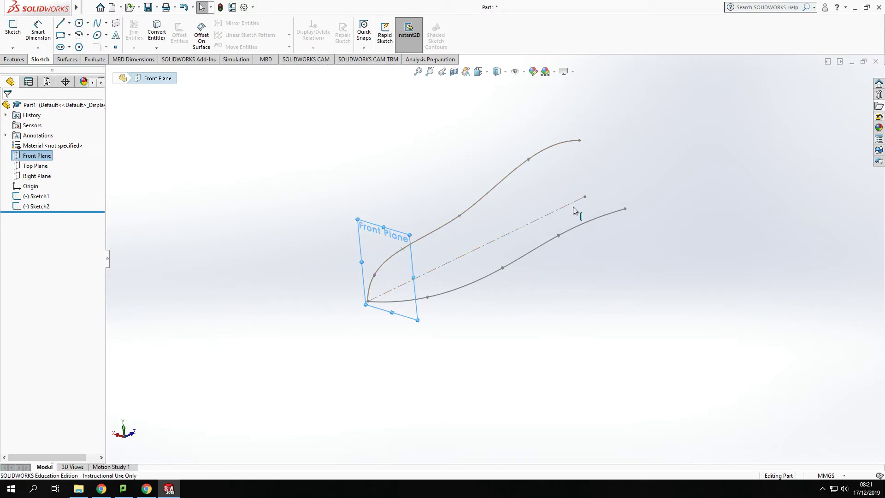
pyautogui.click(14, 59)
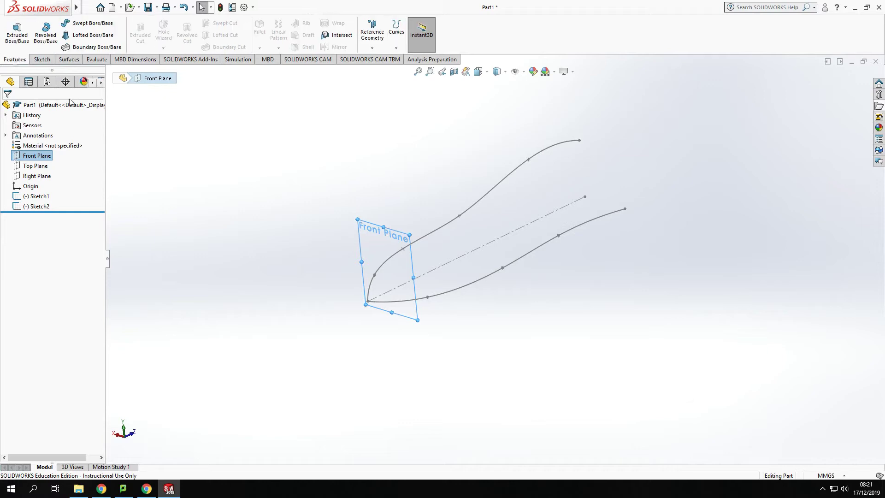
pyautogui.click(373, 49)
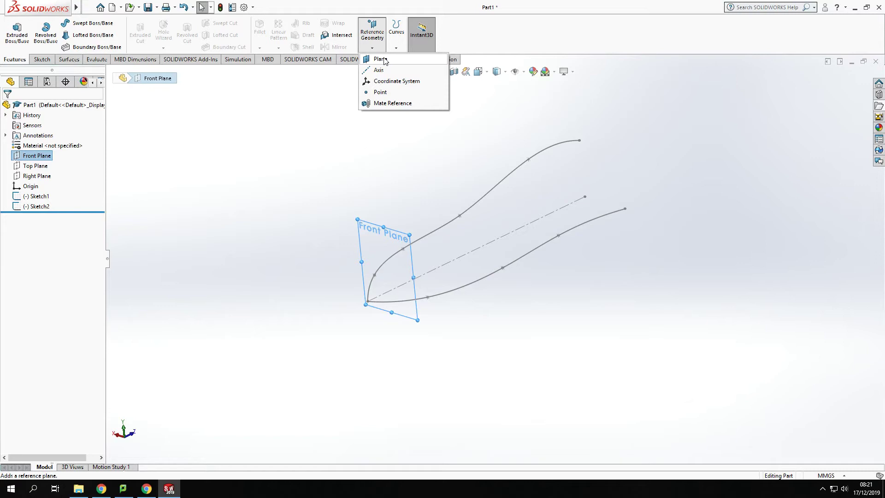
pyautogui.click(384, 60)
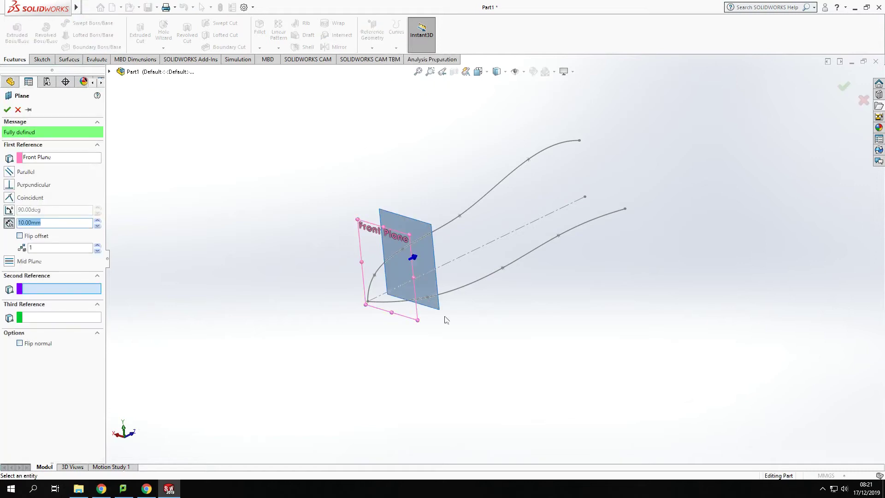
pyautogui.moveTo(440, 300); pyautogui.dragTo(430, 310, button='middle')
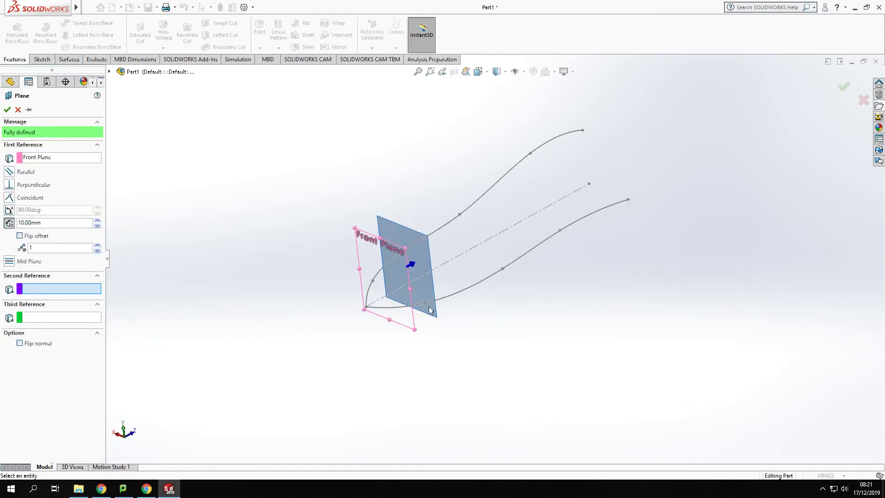
pyautogui.click(97, 246)
pyautogui.click(98, 246)
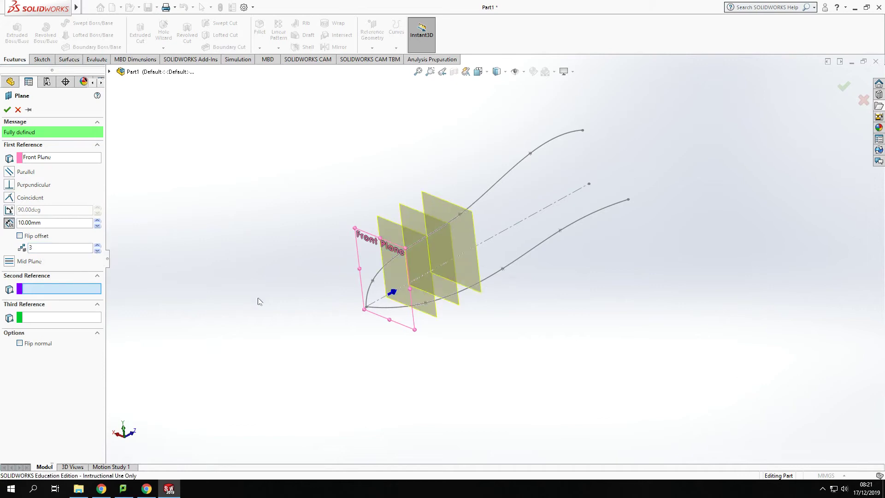
# - Set the offset between the reference planes to 30 mm and create them
pyautogui.click(98, 222)
pyautogui.click(97, 221)
pyautogui.moveTo(652, 336); pyautogui.dragTo(673, 297, button='middle')
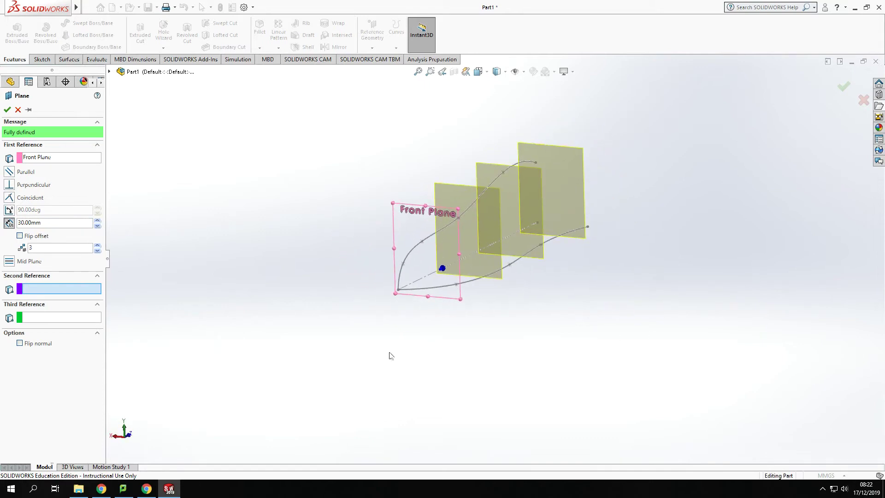
pyautogui.click(8, 110)
# - Sketch a three-point spline on Plane1, from about 15 mm above the origin down to near the Top Plane spline
pyautogui.moveTo(511, 400)
pyautogui.mouseDown(button='middle')
pyautogui.moveTo(528, 393)
pyautogui.moveTo(517, 393)
pyautogui.mouseUp(button='middle')
pyautogui.moveTo(502, 330); pyautogui.dragTo(474, 237, button='middle')
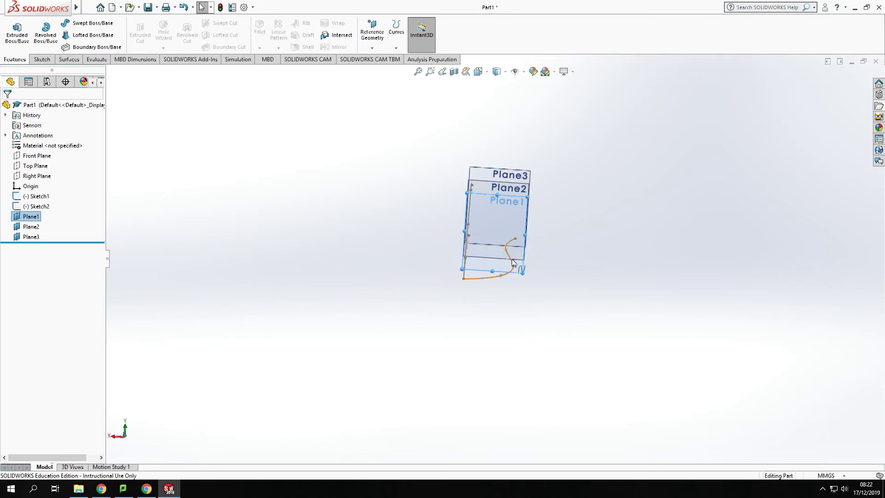
pyautogui.moveTo(373, 296); pyautogui.dragTo(349, 295, button='middle')
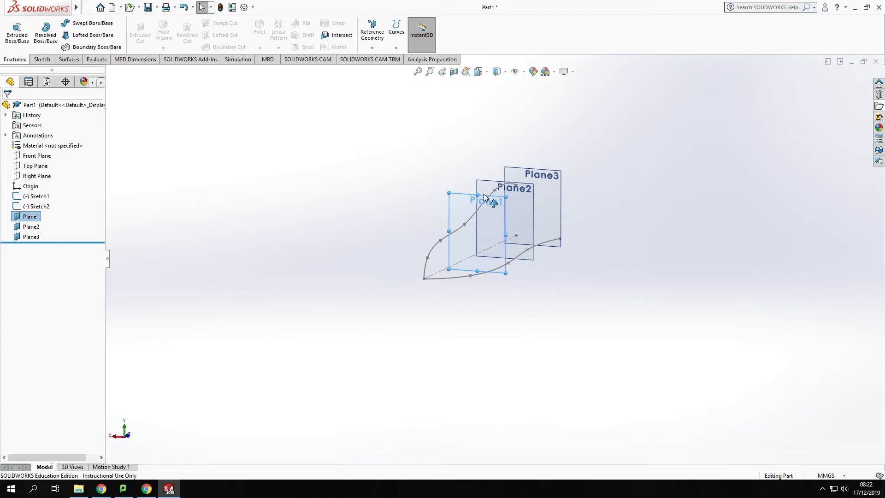
pyautogui.click(40, 59)
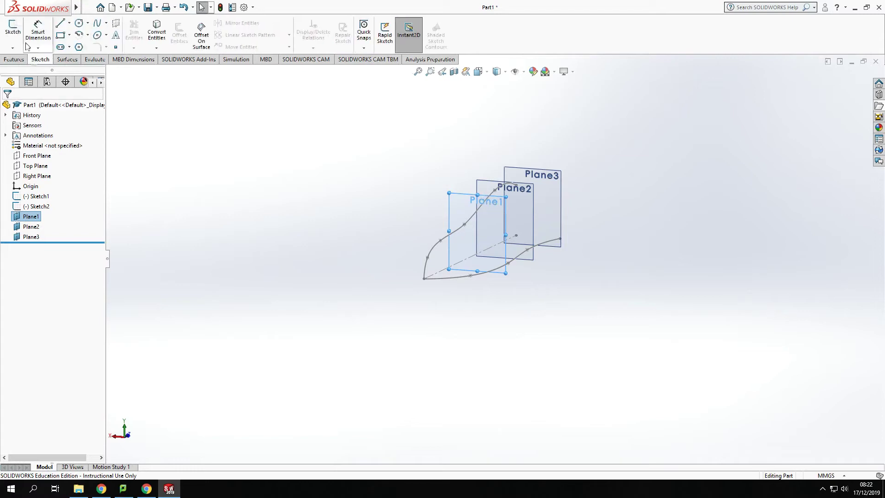
pyautogui.click(12, 31)
pyautogui.click(98, 24)
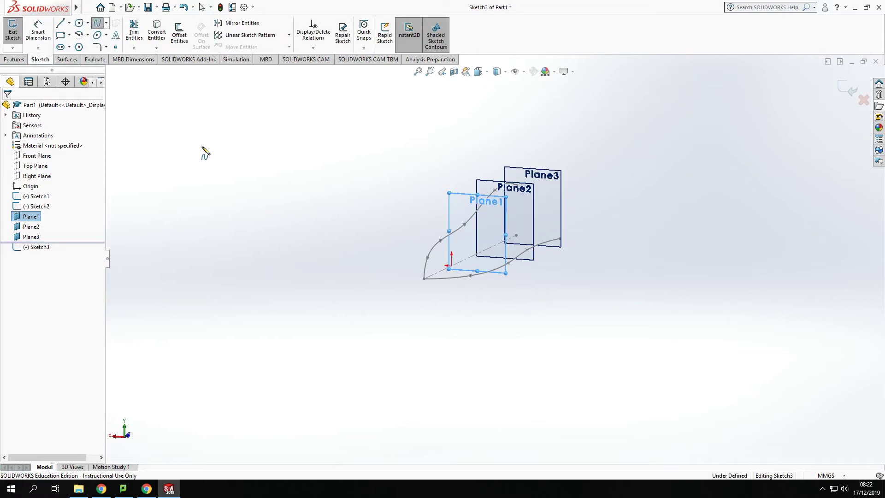
pyautogui.scroll(-5, 502, 320)
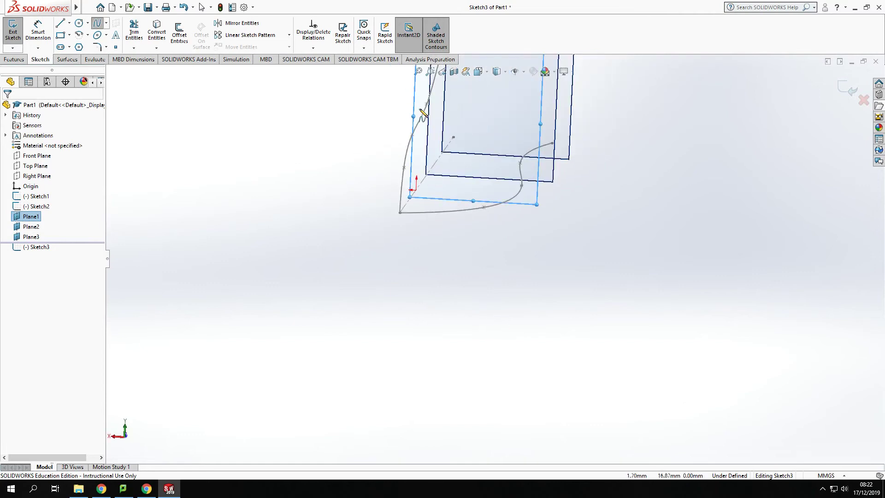
pyautogui.click(421, 111)
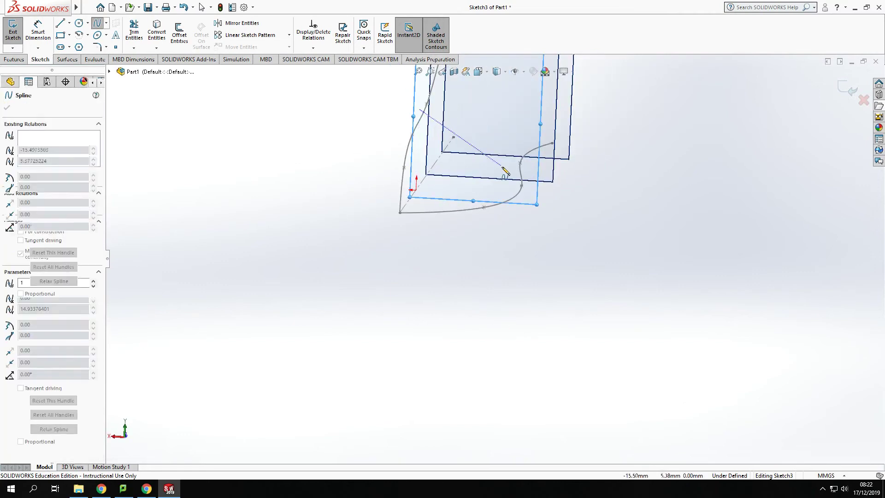
pyautogui.click(470, 141)
pyautogui.click(525, 197)
pyautogui.press('Escape')
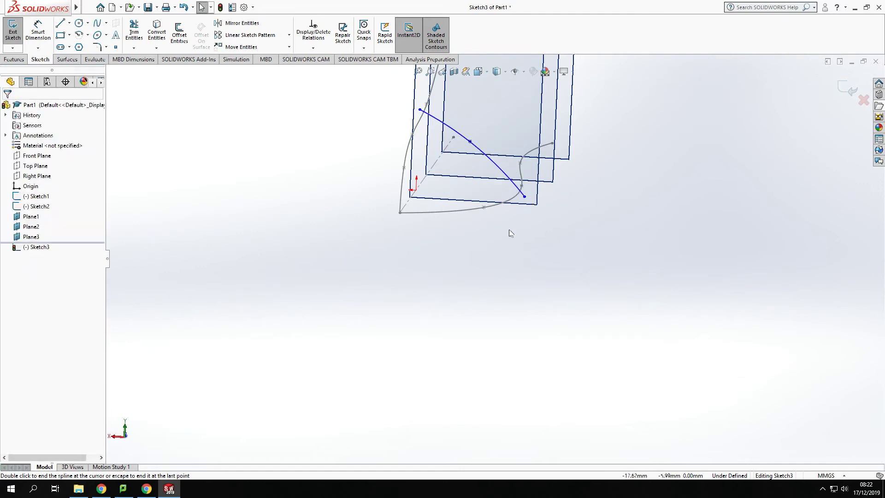
# - Add a Pierce relation between the new spline's upper endpoint and the Right Plane spline
pyautogui.scroll(-3, 507, 213)
pyautogui.moveTo(507, 213); pyautogui.dragTo(507, 267, button='middle')
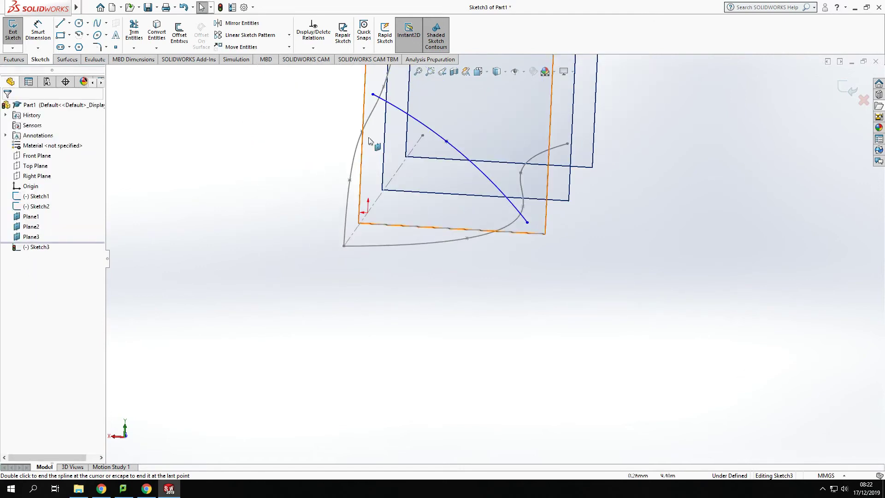
pyautogui.click(373, 95)
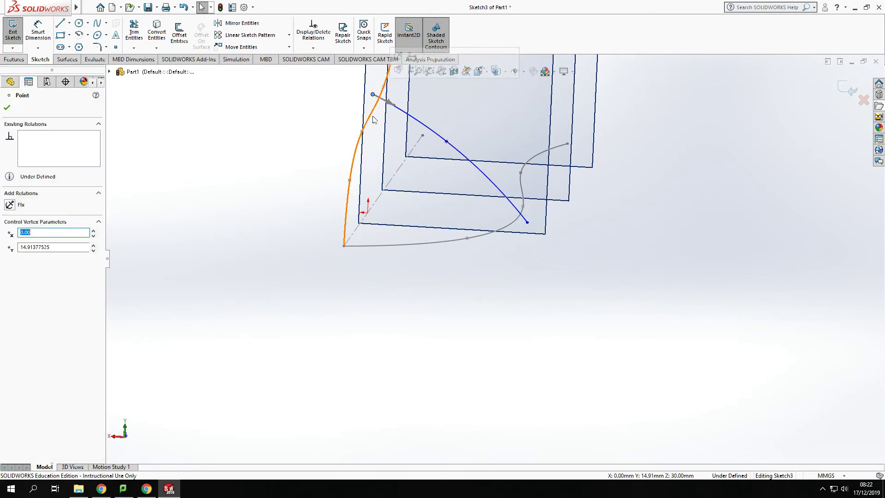
pyautogui.keyDown('ctrl'); pyautogui.click(370, 119); pyautogui.keyUp('ctrl')
pyautogui.click(10, 290)
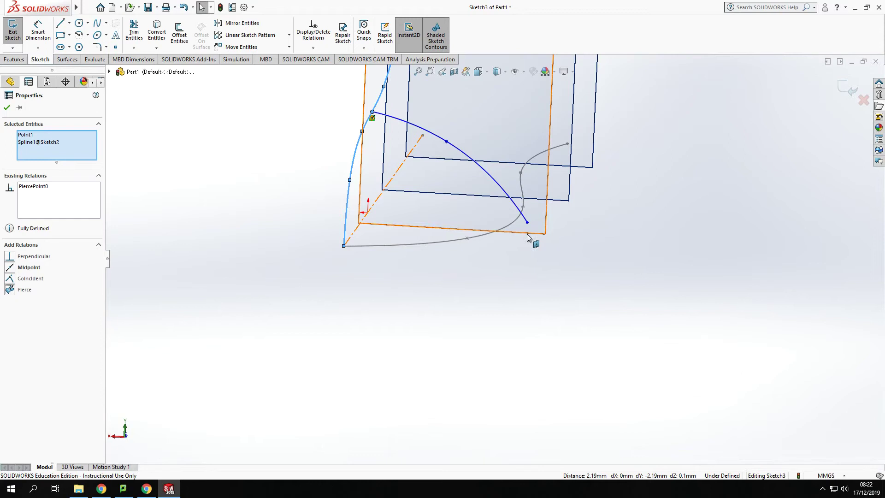
pyautogui.click(9, 106)
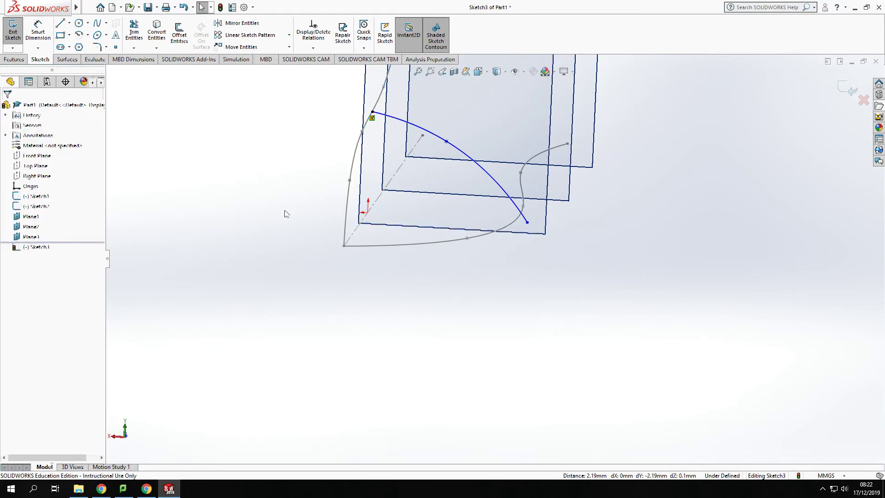
# - Add a Pierce relation between the new spline's lower endpoint and the Top Plane spline
pyautogui.click(527, 222)
pyautogui.keyDown('ctrl'); pyautogui.click(511, 222); pyautogui.keyUp('ctrl')
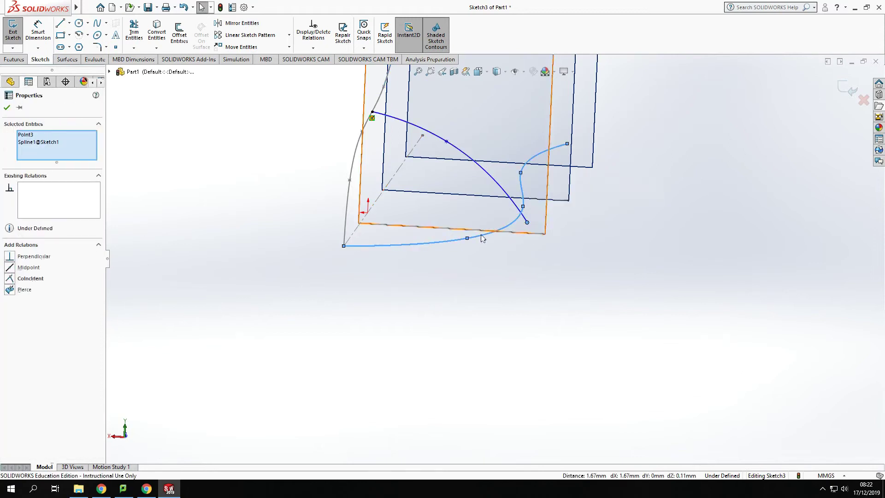
pyautogui.click(10, 289)
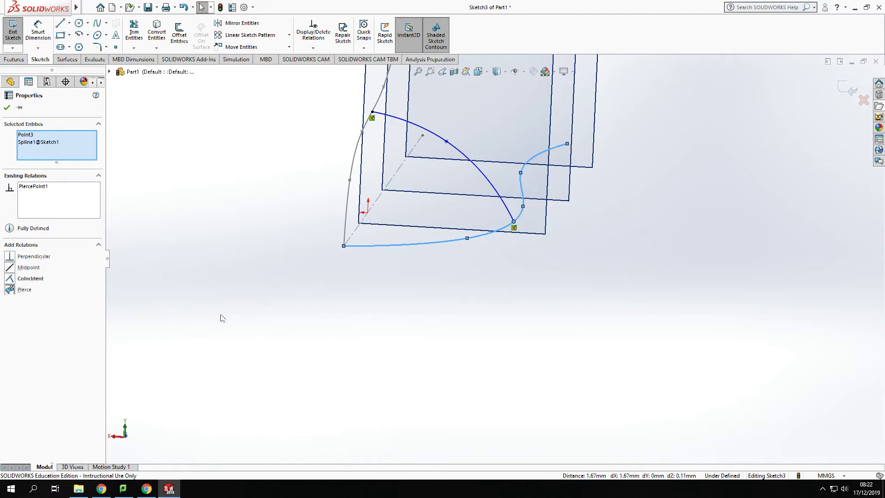
pyautogui.click(507, 330)
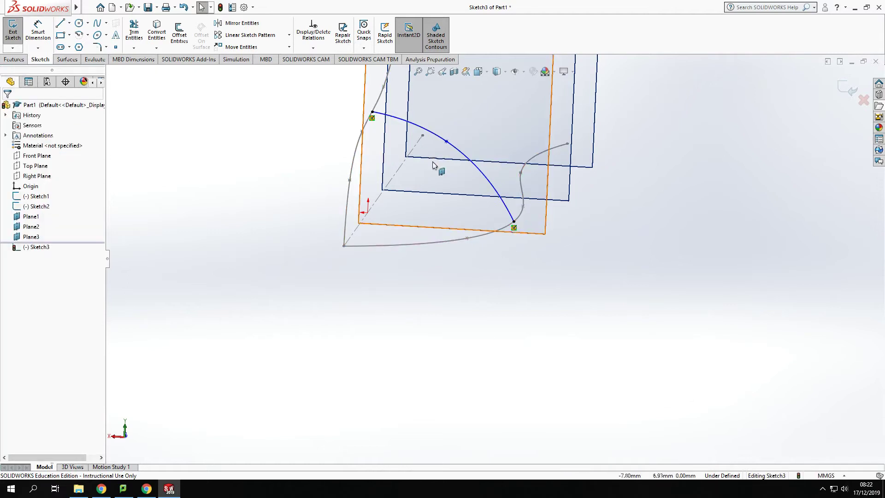
pyautogui.click(447, 142)
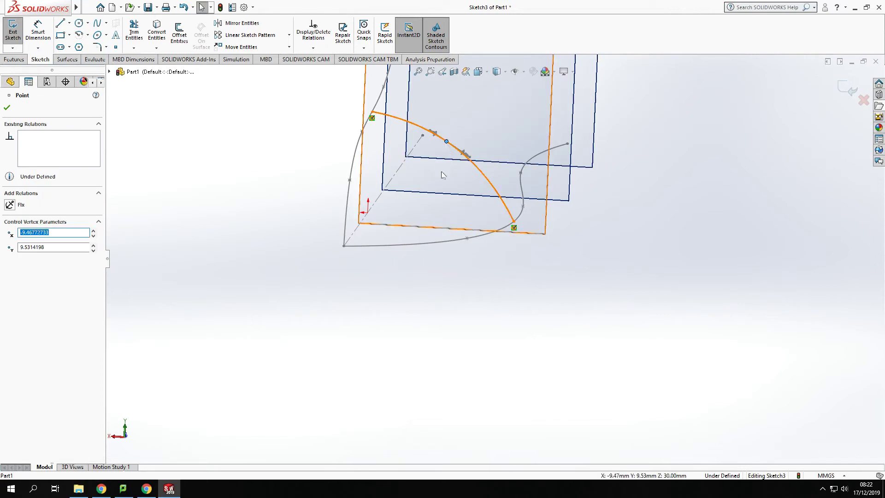
pyautogui.press('Escape')
pyautogui.moveTo(518, 230); pyautogui.dragTo(563, 262, button='middle')
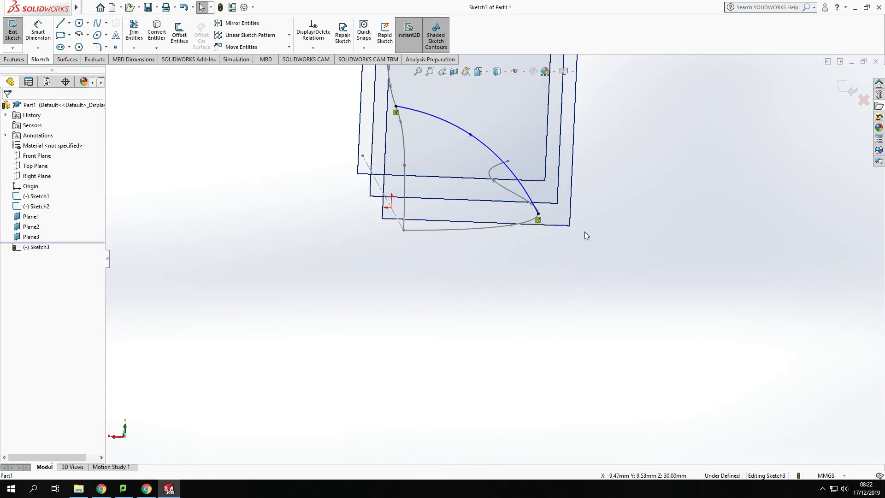
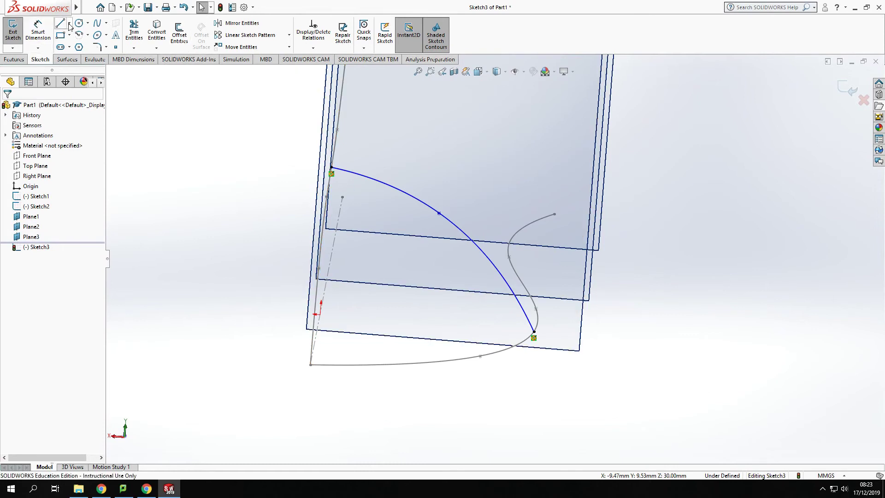
# - Draw a horizontal construction centerline from the Plane1 spline's upper endpoint, extending above the curve
pyautogui.click(69, 23)
pyautogui.click(76, 48)
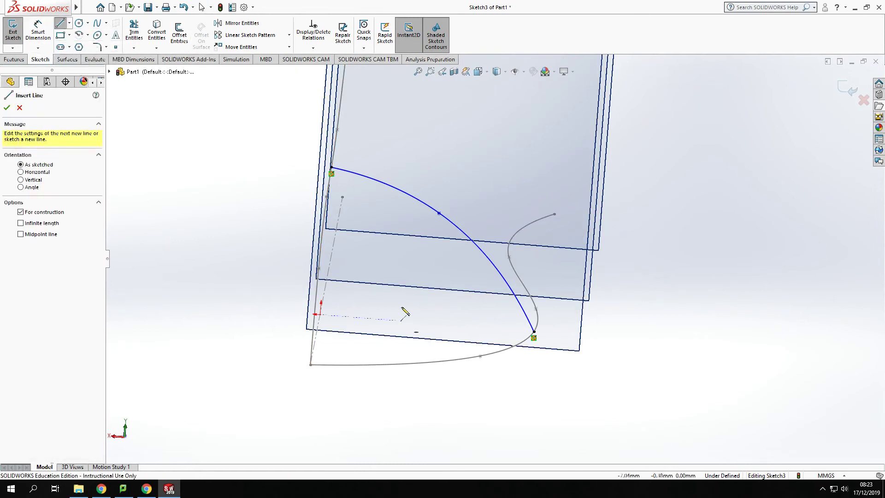
pyautogui.click(332, 168)
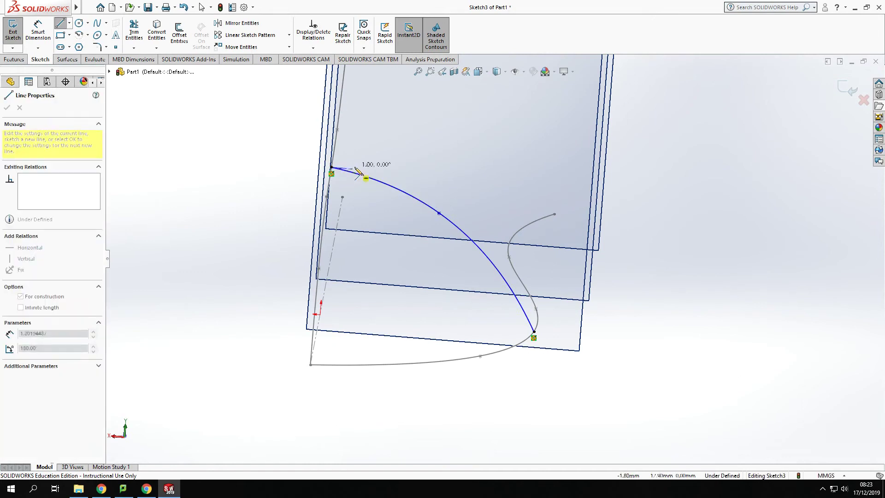
pyautogui.click(454, 179)
pyautogui.moveTo(474, 331)
pyautogui.mouseDown(button='middle')
pyautogui.moveTo(466, 239)
pyautogui.moveTo(470, 292)
pyautogui.mouseUp(button='middle')
pyautogui.hotkey('ctrl', '8')
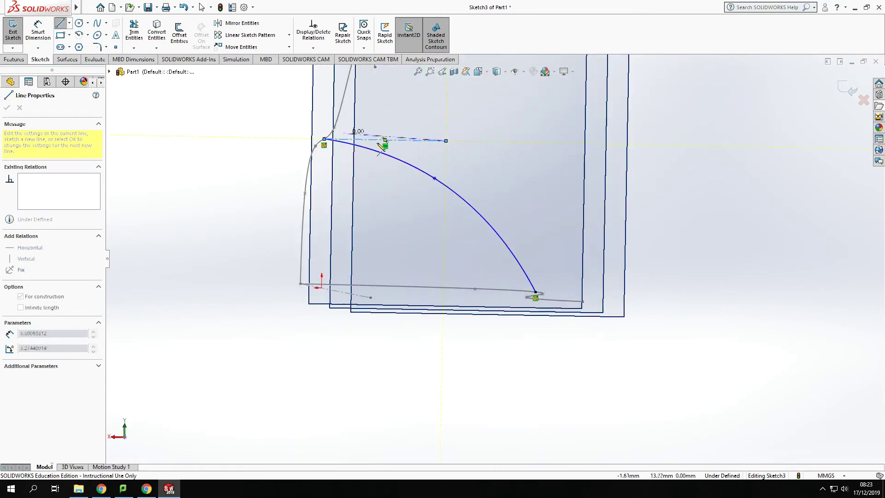
pyautogui.press('Escape')
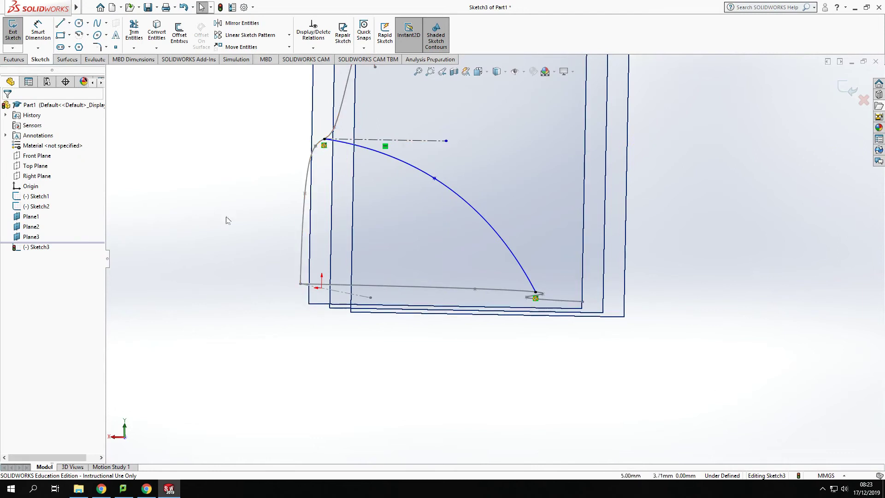
# - Make the tangent handle at the Plane1 spline's upper endpoint horizontal, aligned with the construction centerline
pyautogui.click(325, 139)
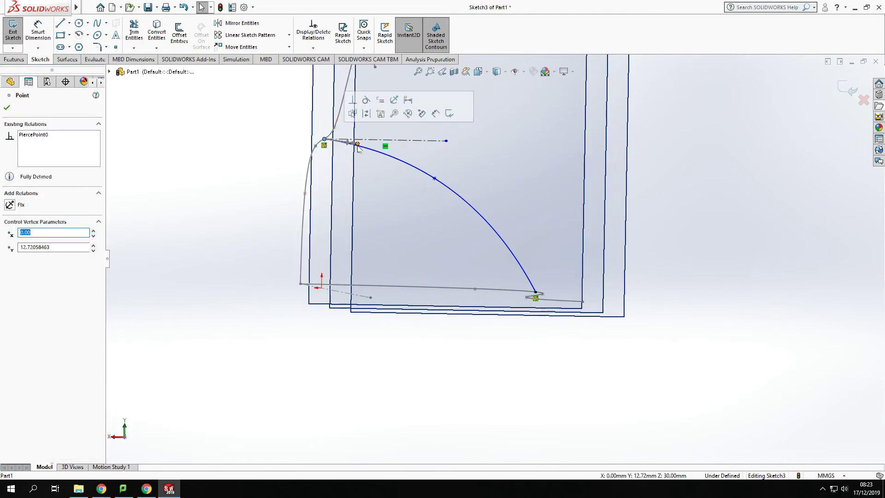
pyautogui.moveTo(358, 144); pyautogui.dragTo(361, 141)
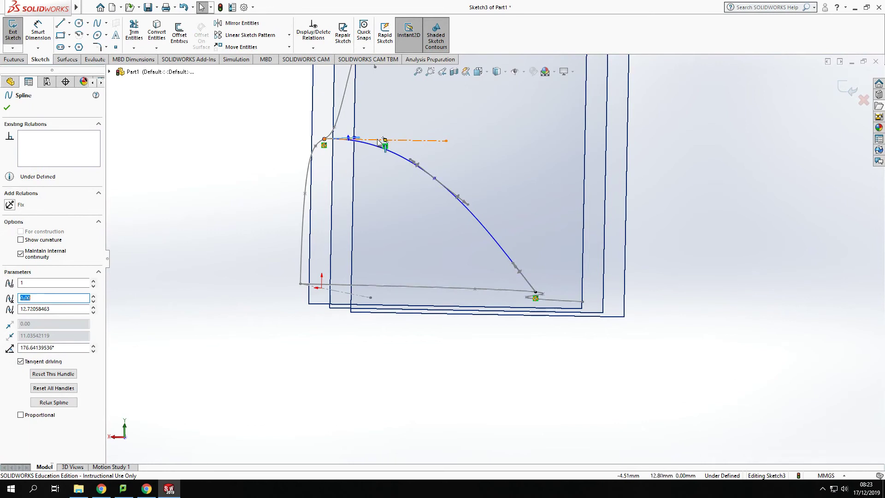
pyautogui.keyDown('ctrl'); pyautogui.click(379, 140); pyautogui.keyUp('ctrl')
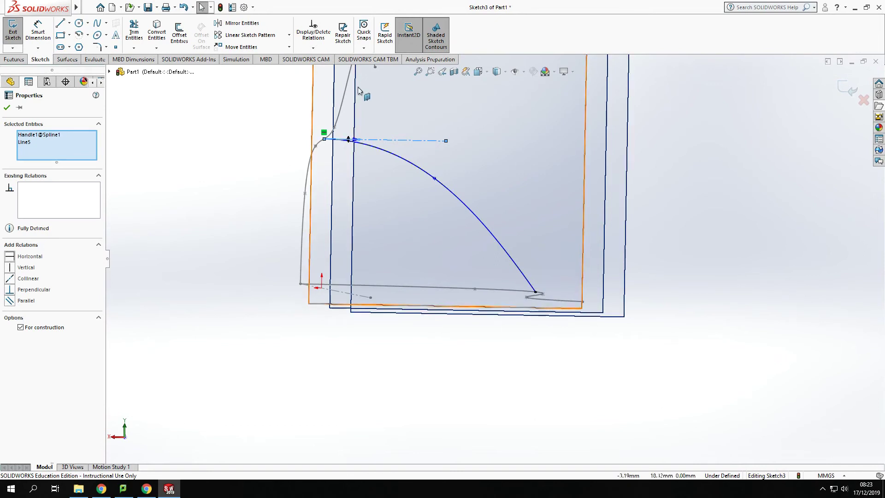
pyautogui.moveTo(370, 141)
pyautogui.mouseDown()
pyautogui.moveTo(345, 140)
pyautogui.moveTo(357, 140)
pyautogui.mouseUp()
pyautogui.click(810, 356)
pyautogui.moveTo(810, 355); pyautogui.dragTo(608, 365, button='middle')
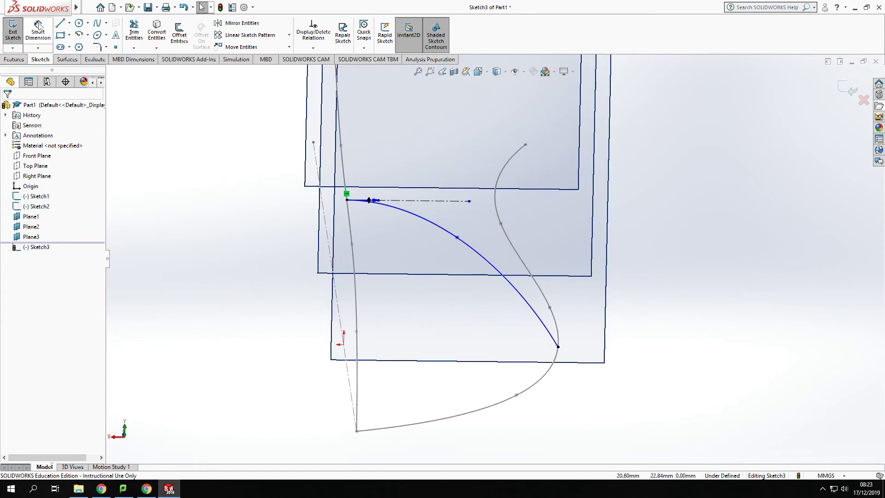
# - Draw a vertical construction centerline upward from the Plane1 spline's lower endpoint
pyautogui.click(70, 23)
pyautogui.click(83, 45)
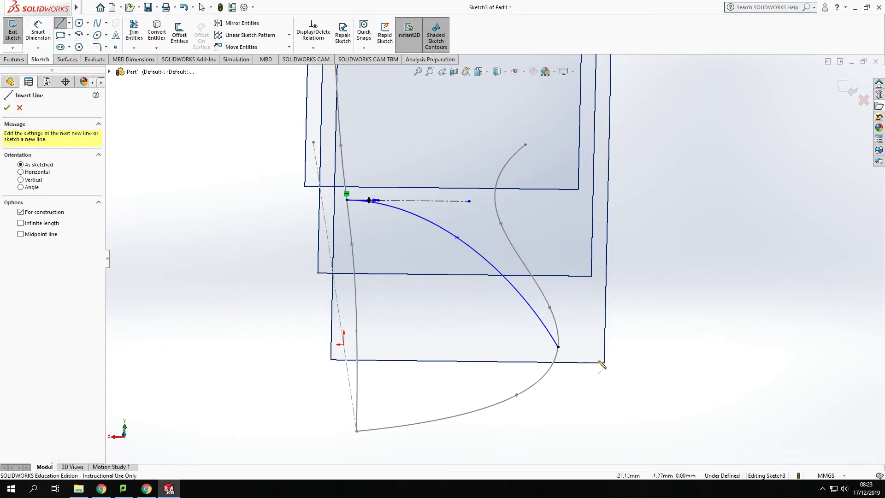
pyautogui.click(558, 347)
pyautogui.click(559, 259)
pyautogui.press('Escape')
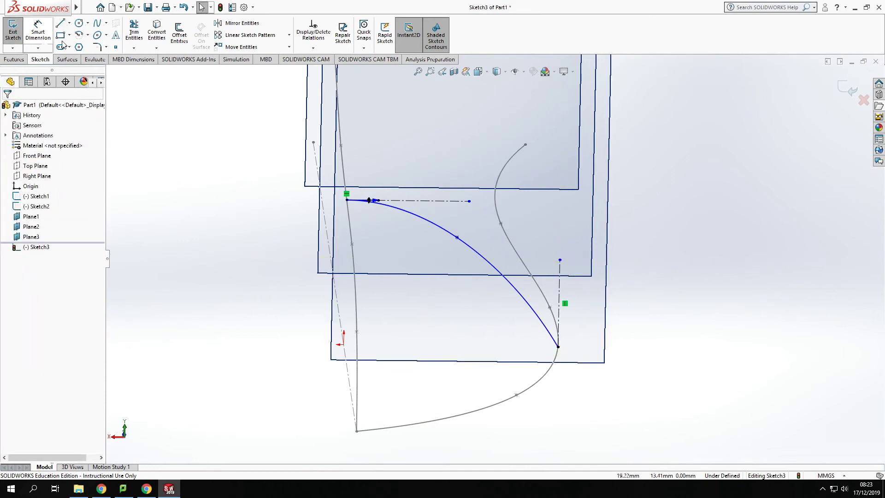
# - Add a Vertical relation to the Plane1 spline's lower tangent handle so it follows the vertical centerline
pyautogui.click(558, 346)
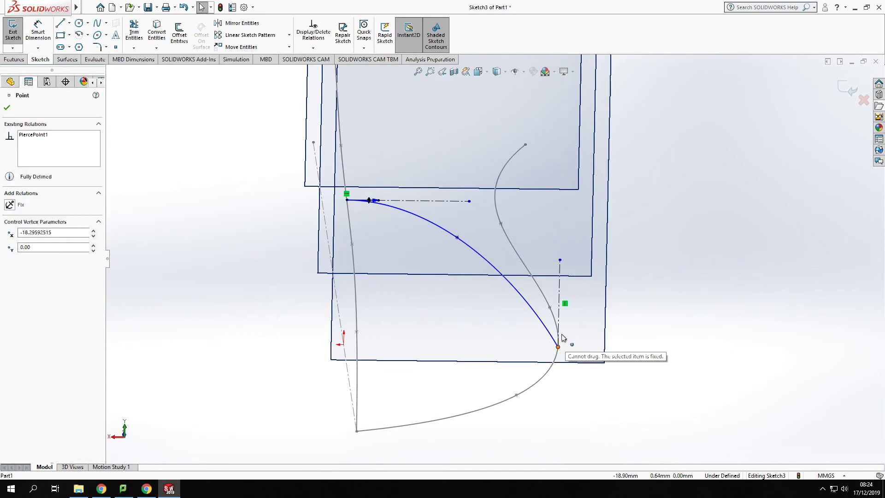
pyautogui.keyDown('ctrl'); pyautogui.click(559, 344); pyautogui.keyUp('ctrl')
pyautogui.moveTo(541, 317); pyautogui.dragTo(555, 316)
pyautogui.keyDown('ctrl'); pyautogui.click(560, 307); pyautogui.keyUp('ctrl')
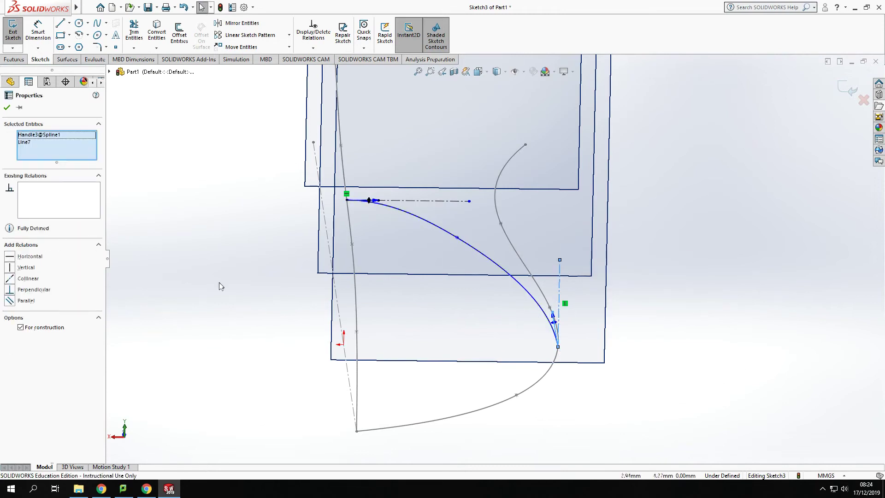
pyautogui.click(9, 269)
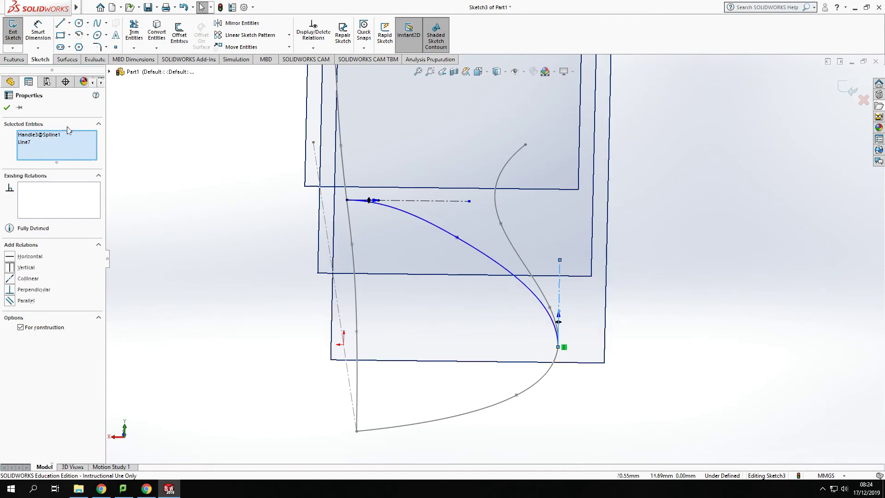
pyautogui.click(7, 108)
# - Move the Plane1 spline's middle point to about X -10.4, Y 9.6 mm and exit the sketch
pyautogui.moveTo(642, 421); pyautogui.dragTo(492, 333, button='middle')
pyautogui.moveTo(516, 338)
pyautogui.mouseDown()
pyautogui.moveTo(528, 333)
pyautogui.moveTo(551, 362)
pyautogui.moveTo(527, 336)
pyautogui.mouseUp()
pyautogui.click(793, 403)
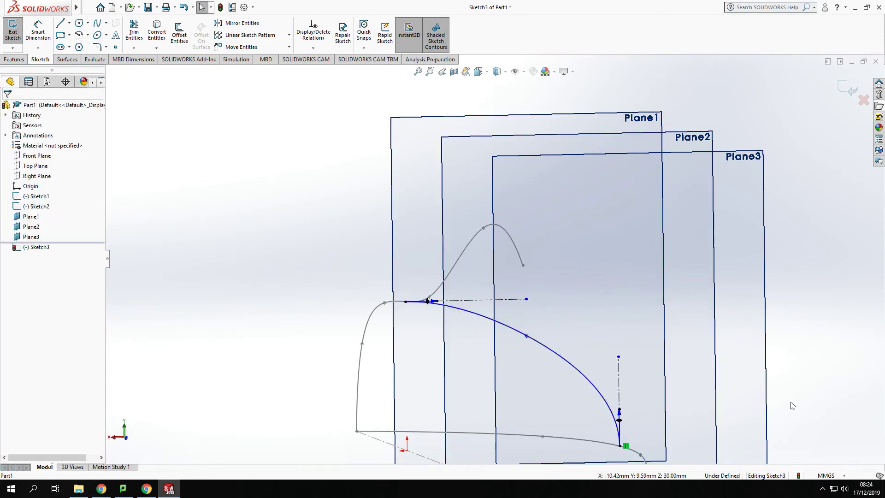
pyautogui.moveTo(793, 403)
pyautogui.mouseDown(button='middle')
pyautogui.moveTo(796, 431)
pyautogui.moveTo(756, 365)
pyautogui.mouseUp(button='middle')
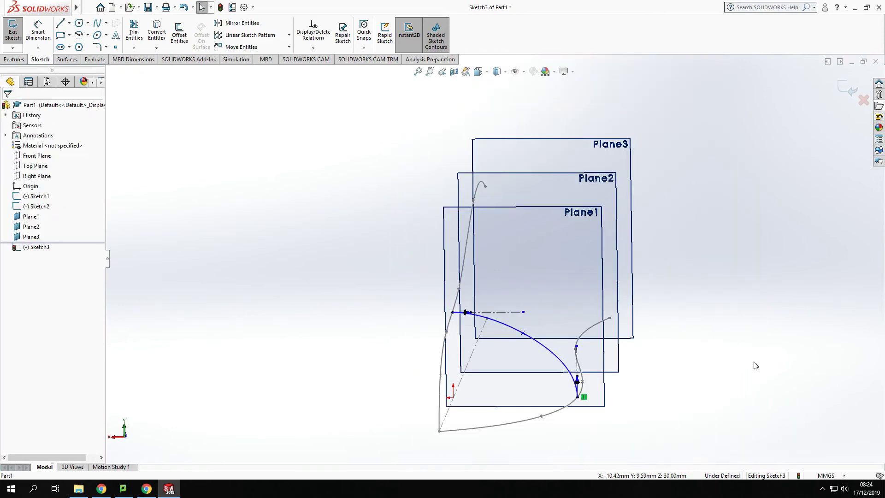
pyautogui.moveTo(712, 348); pyautogui.dragTo(696, 340, button='middle')
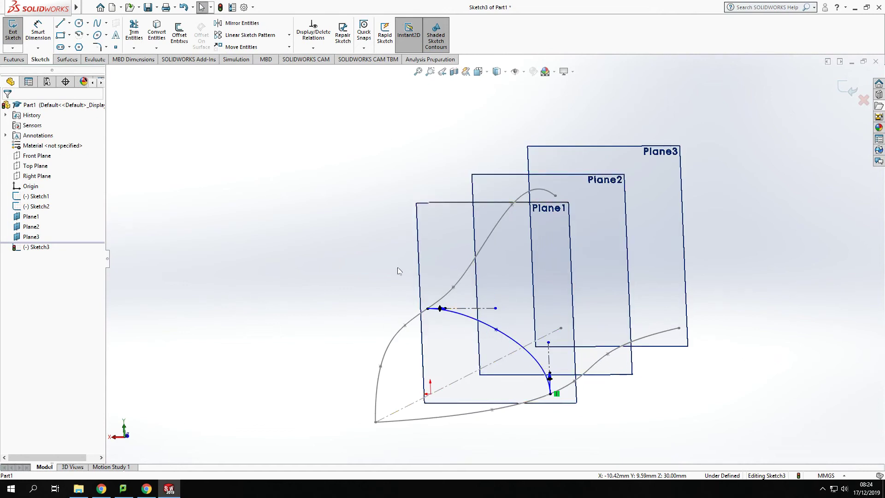
pyautogui.click(852, 91)
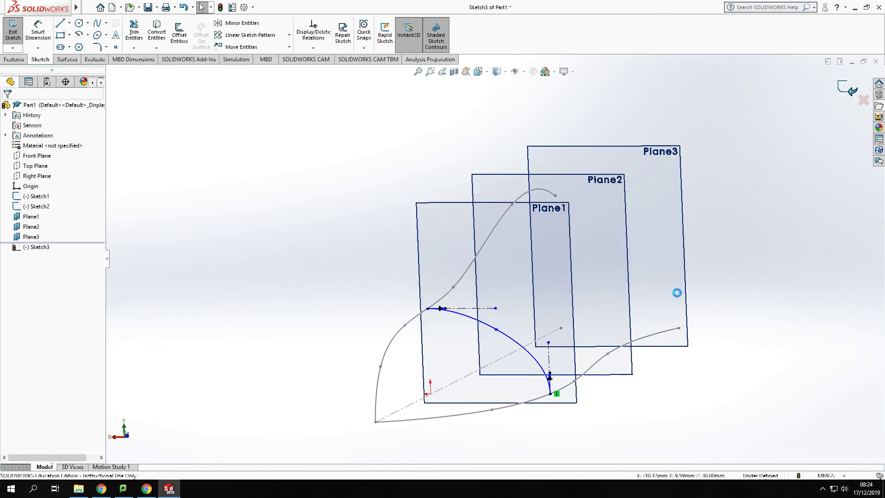
pyautogui.click(686, 426)
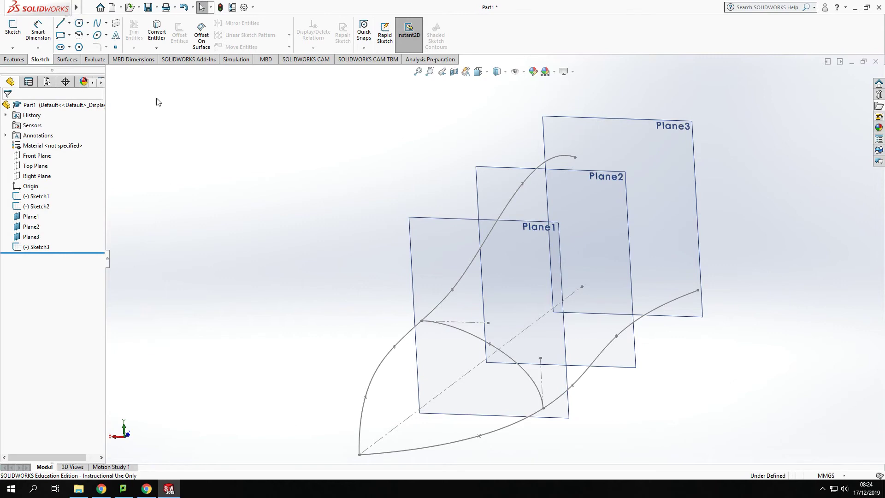
# - Sketch a six-point wavy spline on Plane2, from about 18.6 mm above the origin down to near the Top Plane spline
pyautogui.click(583, 176)
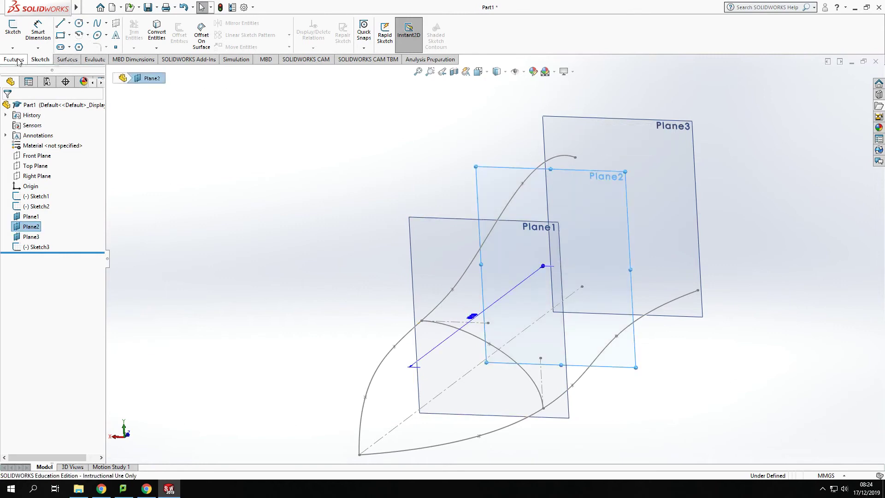
pyautogui.click(13, 33)
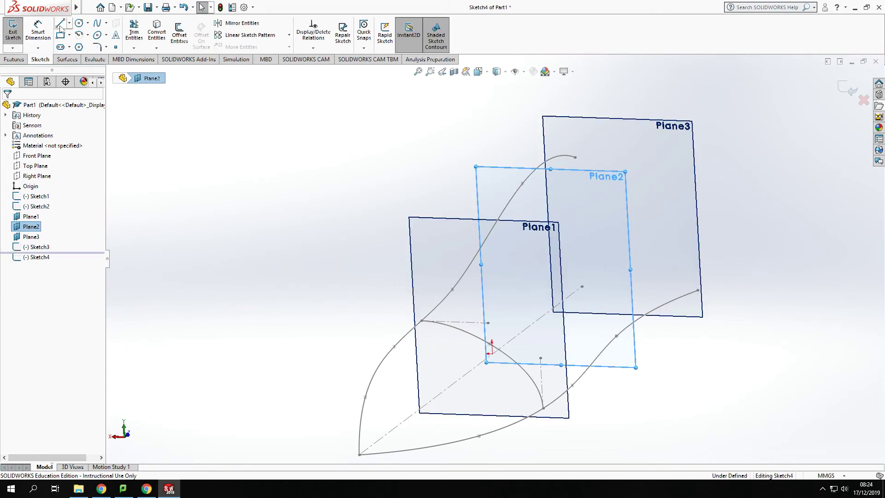
pyautogui.click(97, 23)
pyautogui.hotkey('ctrl', '8')
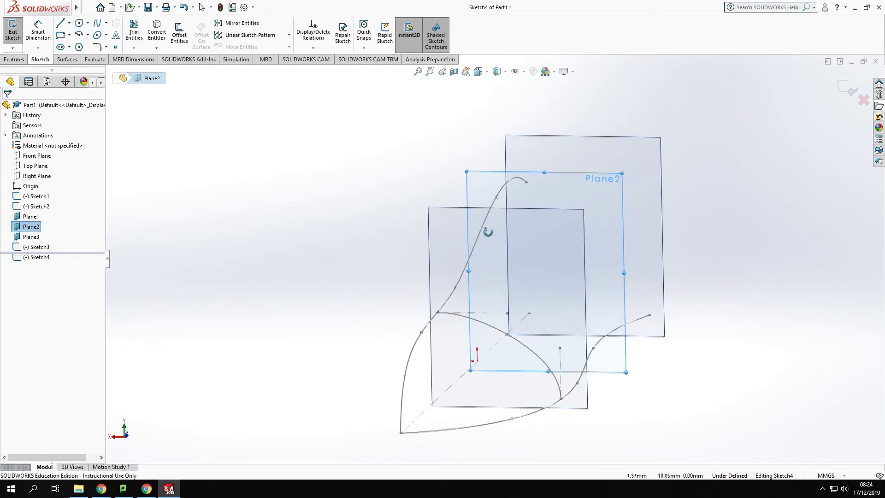
pyautogui.click(467, 239)
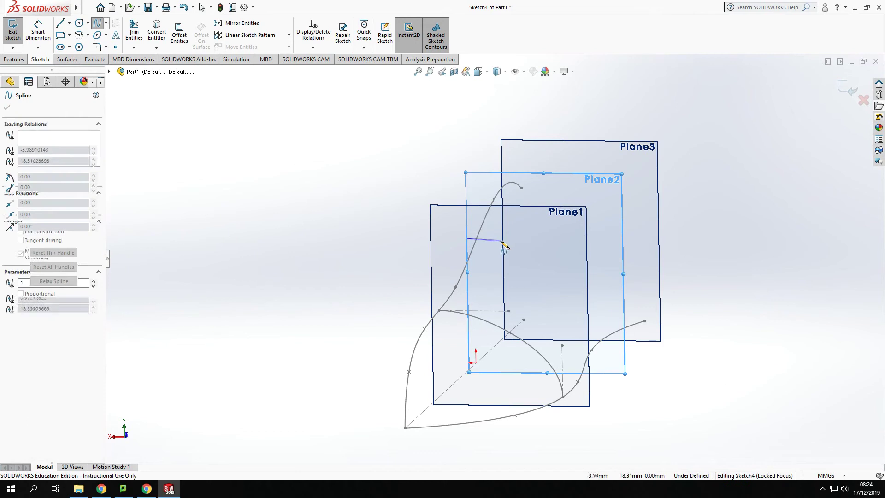
pyautogui.click(501, 244)
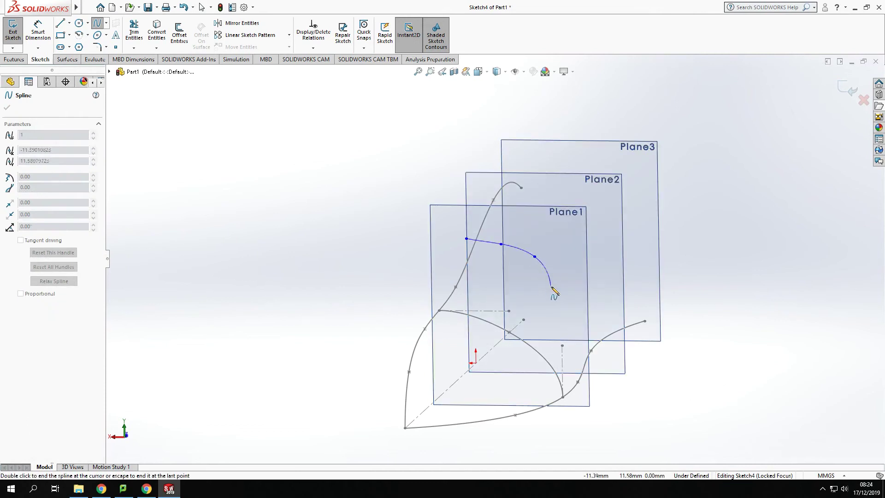
pyautogui.doubleClick(600, 342)
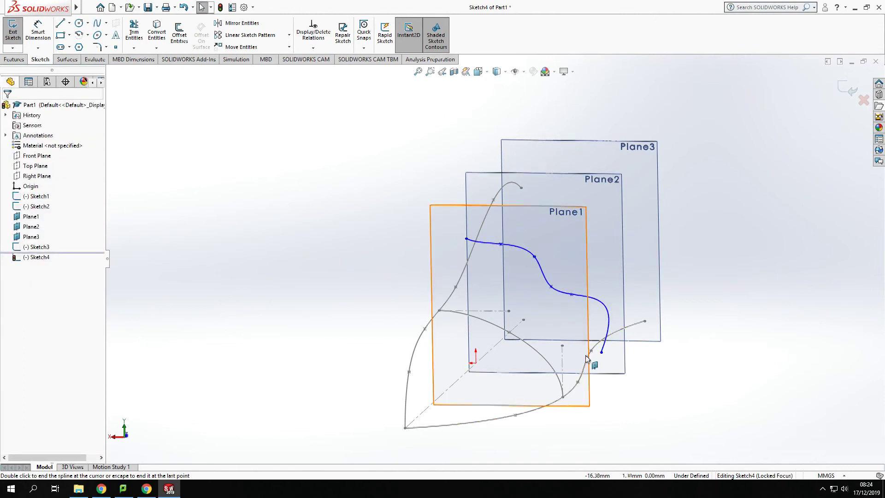
# - Add a Pierce relation between the Plane2 spline's lower endpoint and the Top Plane spline
pyautogui.scroll(-4, 597, 352)
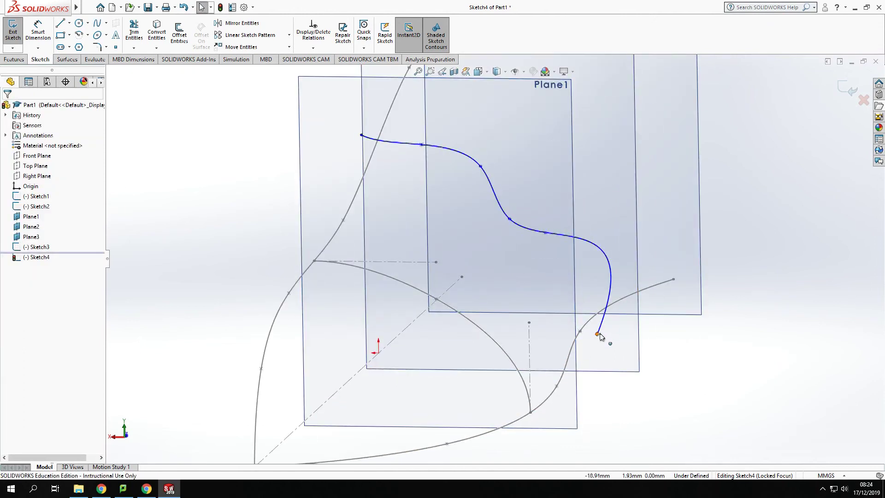
pyautogui.click(598, 334)
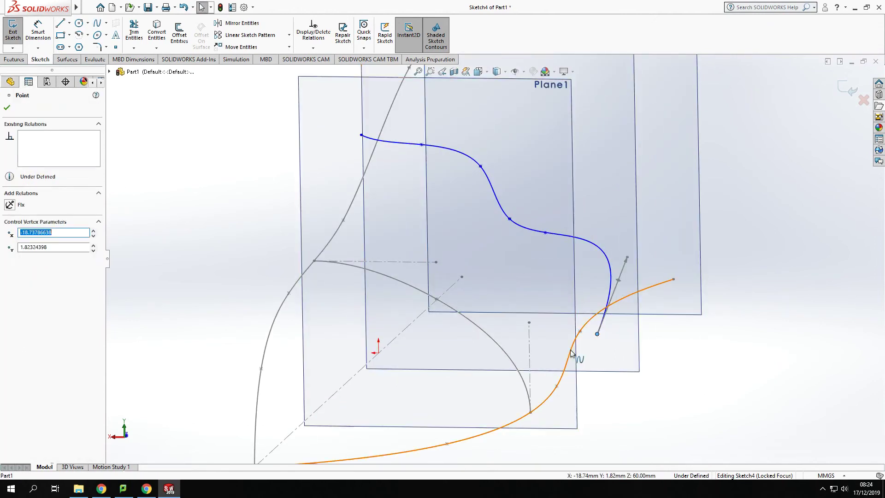
pyautogui.keyDown('ctrl'); pyautogui.click(571, 353); pyautogui.keyUp('ctrl')
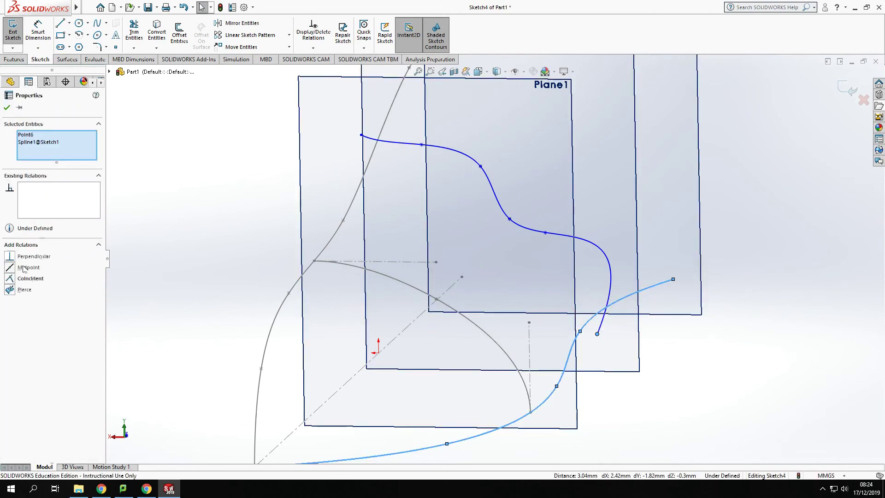
pyautogui.click(10, 289)
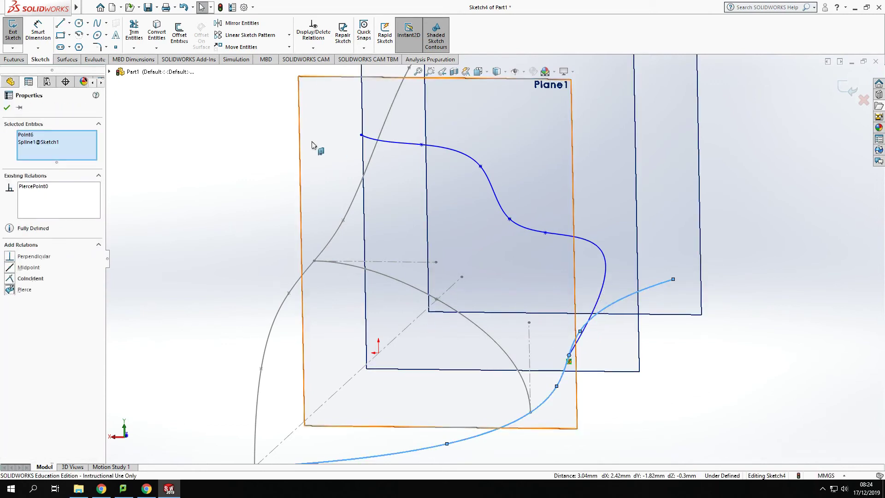
# - Add a Pierce relation between the Plane2 spline's upper endpoint and the Right Plane spline
pyautogui.click(362, 136)
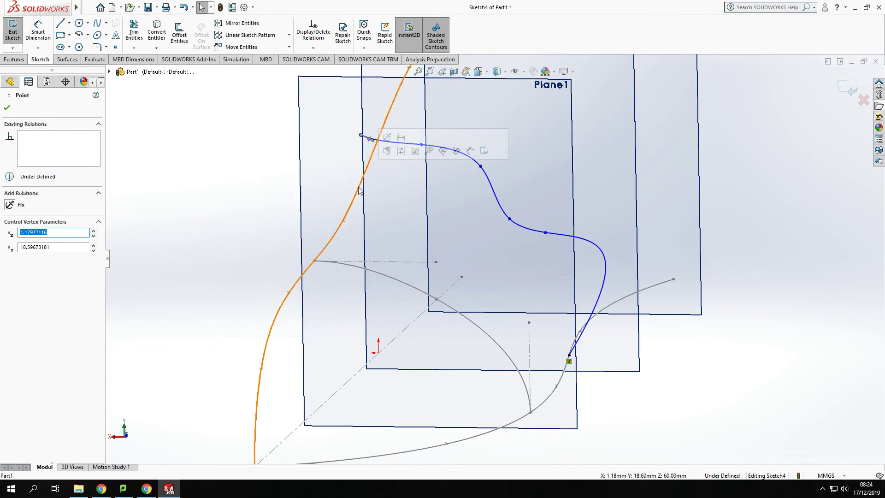
pyautogui.keyDown('ctrl'); pyautogui.click(357, 190); pyautogui.keyUp('ctrl')
pyautogui.click(10, 290)
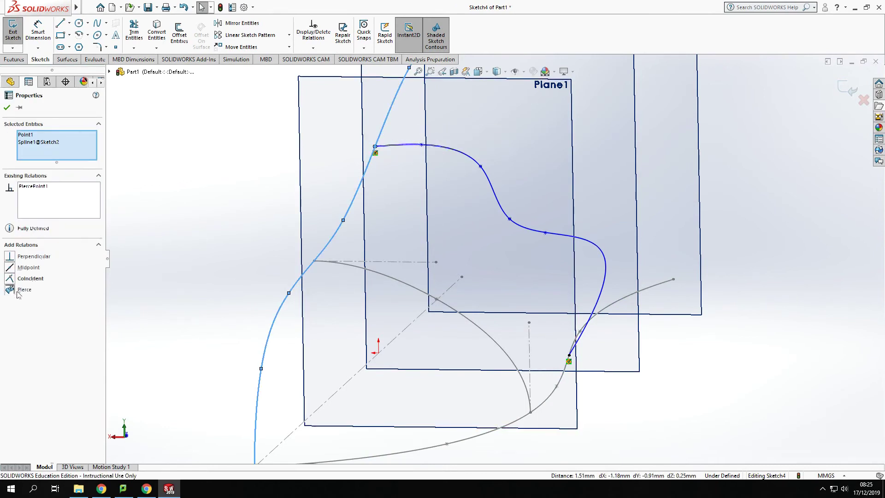
# - View Plane2 squarely and reshape its spline, moving interior points to about (-12.6, 9.4), (-8.0, 15.9) and (-3.9, 17.3) mm
pyautogui.moveTo(483, 264); pyautogui.dragTo(491, 252, button='middle')
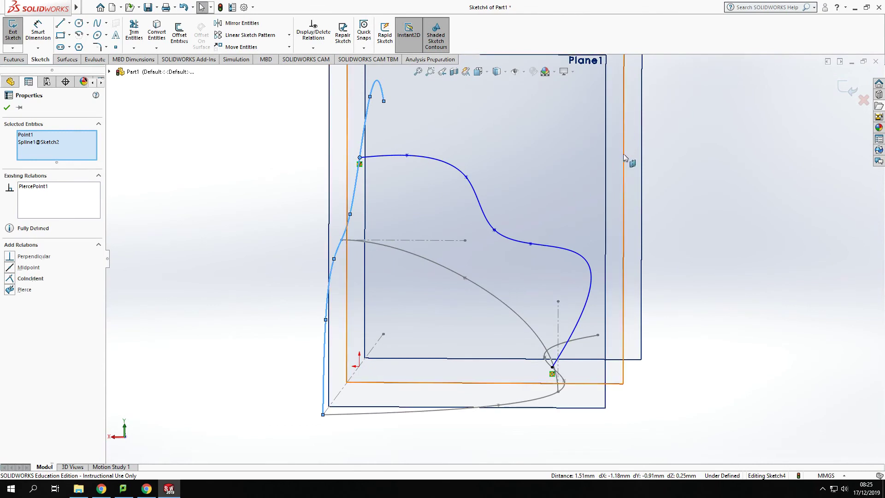
pyautogui.click(618, 171)
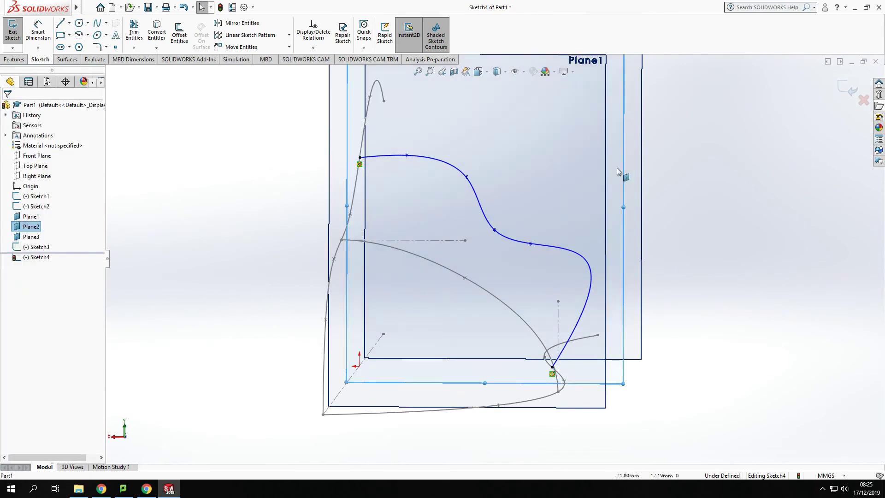
pyautogui.click(487, 75)
pyautogui.click(531, 122)
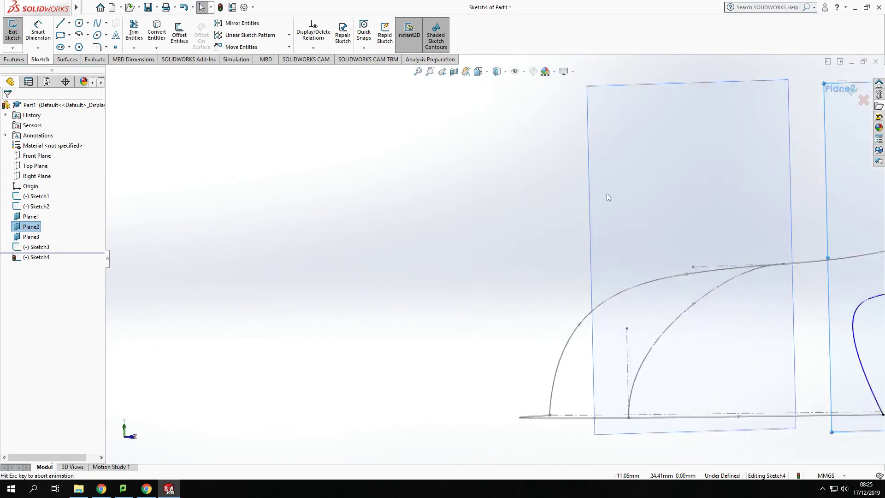
pyautogui.scroll(-3, 583, 236)
pyautogui.scroll(4, 571, 286)
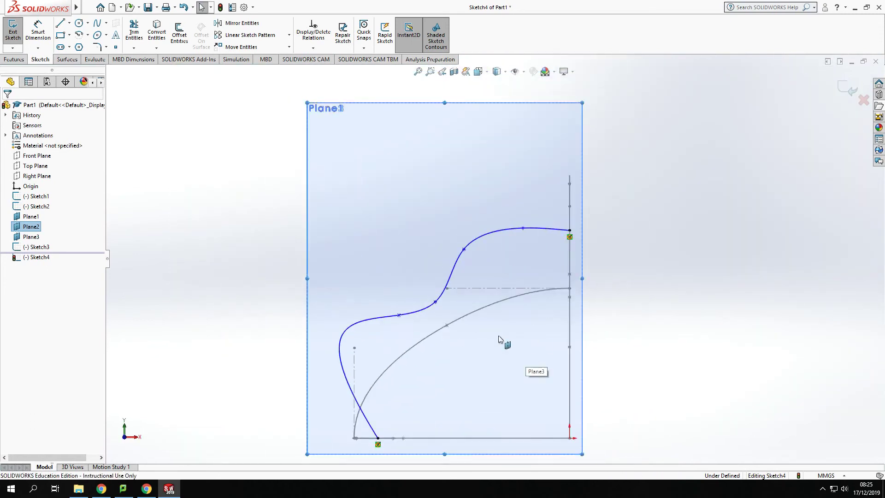
pyautogui.scroll(-2, 451, 345)
pyautogui.moveTo(405, 284); pyautogui.dragTo(433, 299)
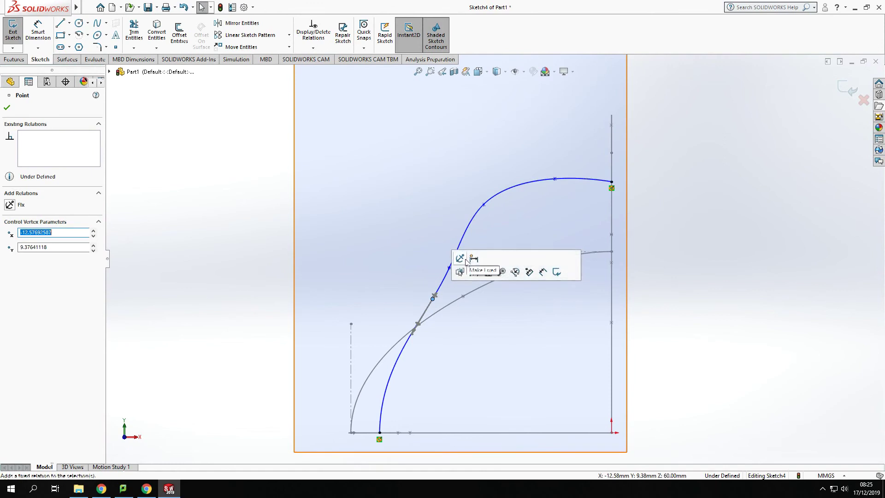
pyautogui.click(450, 268)
pyautogui.moveTo(450, 269); pyautogui.dragTo(497, 206)
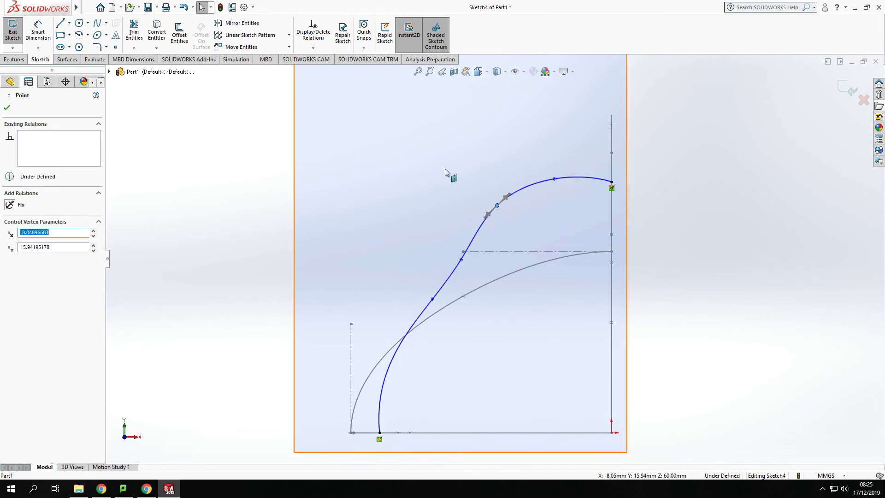
pyautogui.moveTo(555, 183); pyautogui.dragTo(557, 186)
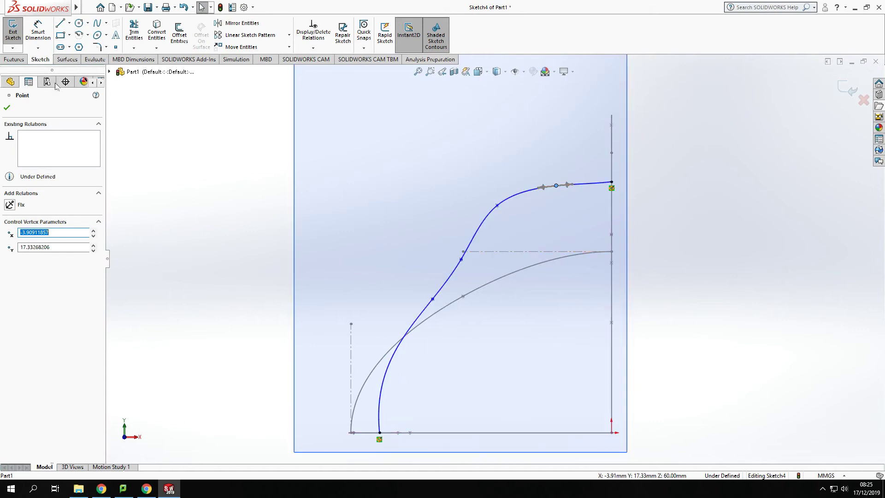
# - Draw a vertical construction centerline about 13.9 mm long upward from the Plane2 spline's lower endpoint
pyautogui.click(70, 23)
pyautogui.click(76, 42)
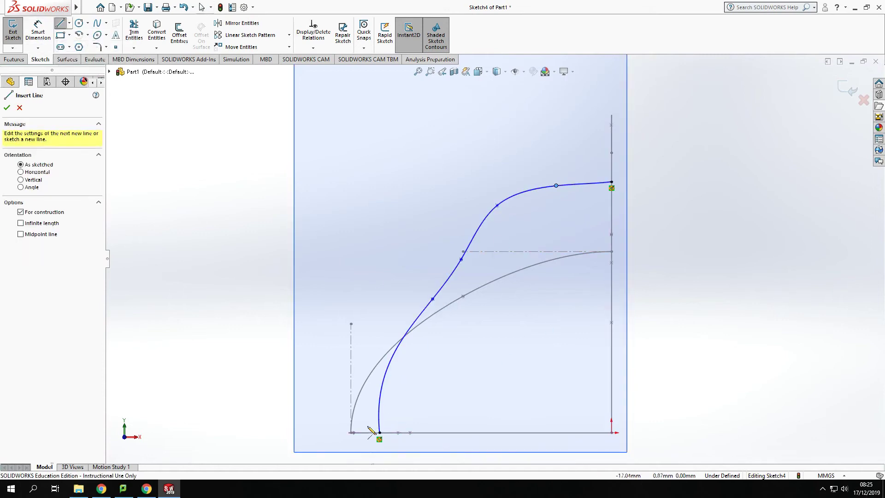
pyautogui.moveTo(380, 432)
pyautogui.mouseDown()
pyautogui.moveTo(394, 269)
pyautogui.moveTo(391, 241)
pyautogui.moveTo(379, 235)
pyautogui.mouseUp()
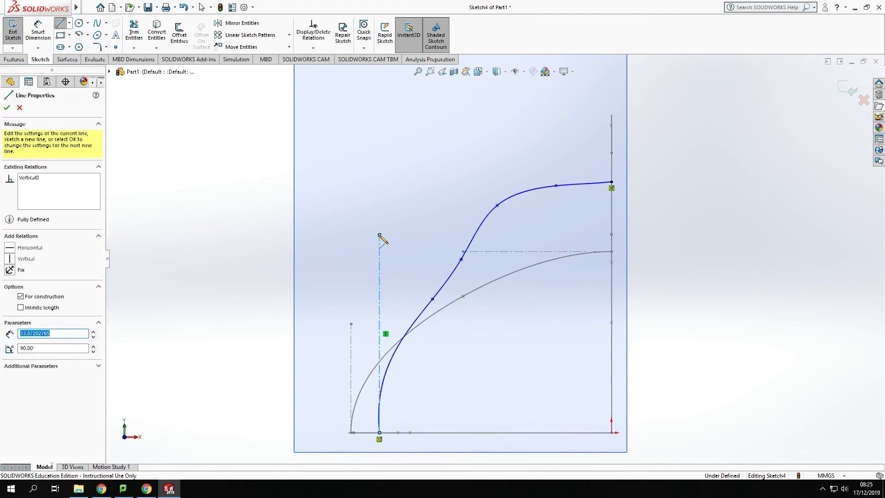
# - Pull out the tangent handle at the Plane2 spline's lower endpoint and constrain it Vertical with the vertical construction centerline
pyautogui.press('Escape')
pyautogui.click(379, 432)
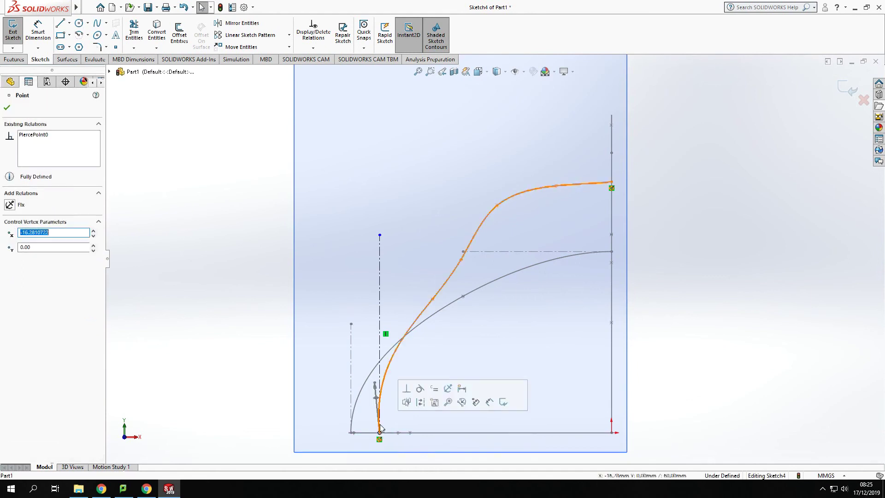
pyautogui.moveTo(383, 402); pyautogui.dragTo(389, 387)
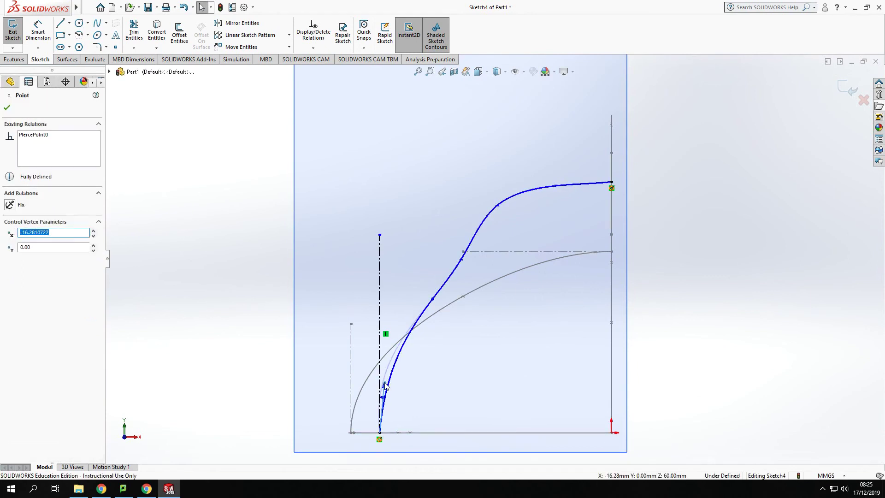
pyautogui.keyDown('ctrl'); pyautogui.click(379, 286); pyautogui.keyUp('ctrl')
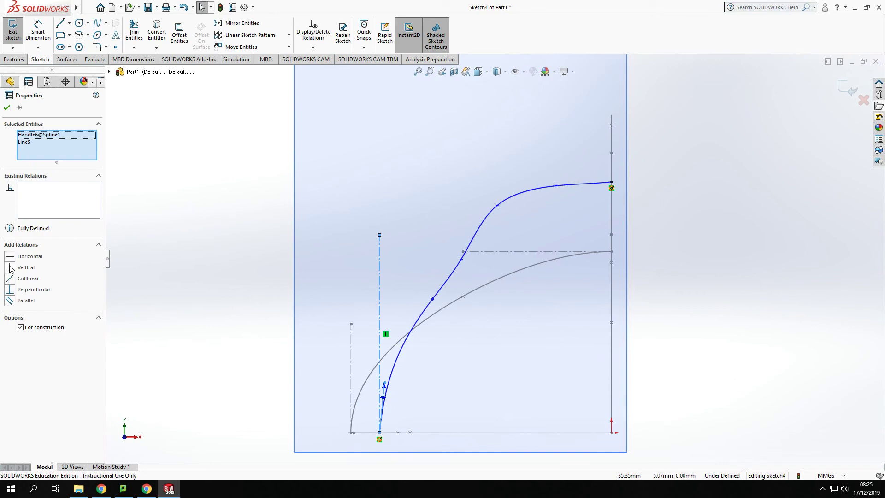
pyautogui.click(11, 267)
# - Draw a horizontal construction centerline from the Plane2 spline's upper endpoint, ending above the second interior spline point from that end
pyautogui.click(69, 23)
pyautogui.click(80, 43)
pyautogui.click(612, 182)
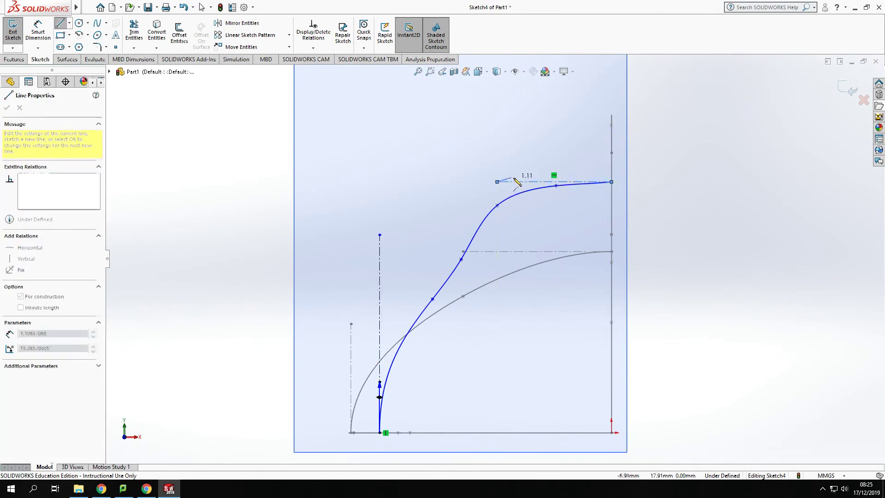
pyautogui.press('Escape')
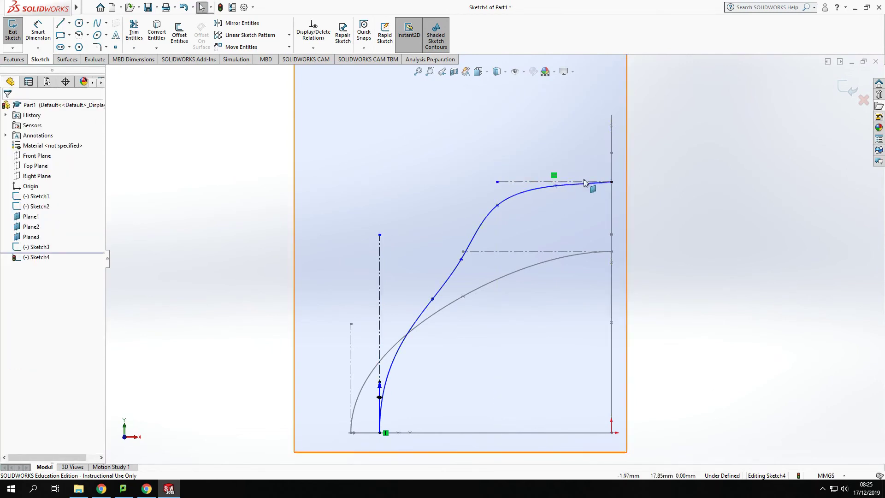
# - Pull out the tangent handle at the Plane2 spline's upper endpoint and constrain it horizontally with the horizontal construction centerline
pyautogui.click(611, 183)
pyautogui.moveTo(598, 183); pyautogui.dragTo(573, 174)
pyautogui.click(567, 183)
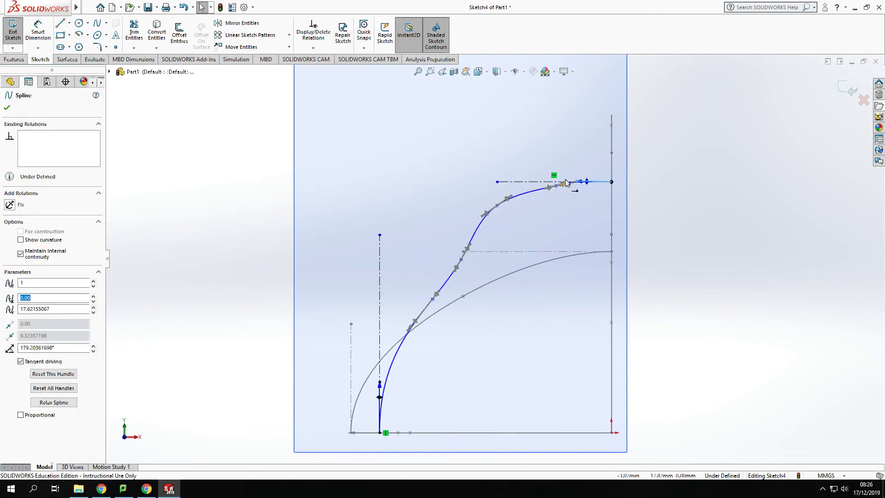
pyautogui.keyDown('ctrl'); pyautogui.click(553, 183); pyautogui.keyUp('ctrl')
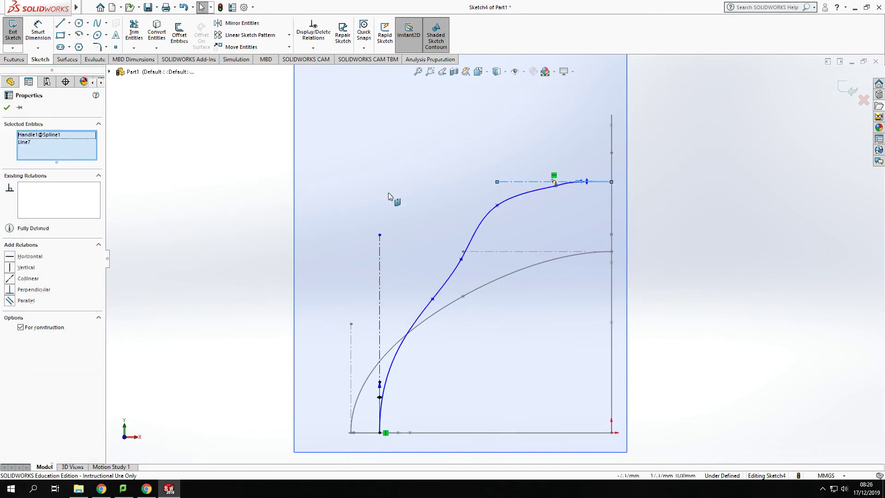
pyautogui.click(179, 235)
# - Move the interior point nearest the Plane2 spline's upper end to about (-4.9, 17.2) mm and finish the sketch
pyautogui.click(536, 194)
pyautogui.moveTo(534, 192); pyautogui.dragTo(543, 190)
pyautogui.click(651, 255)
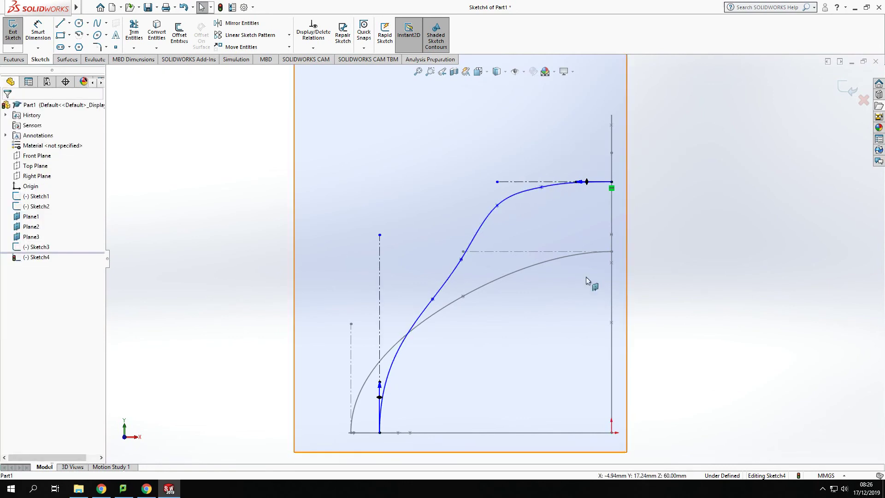
pyautogui.hotkey('ctrl', 'shift', 'z')
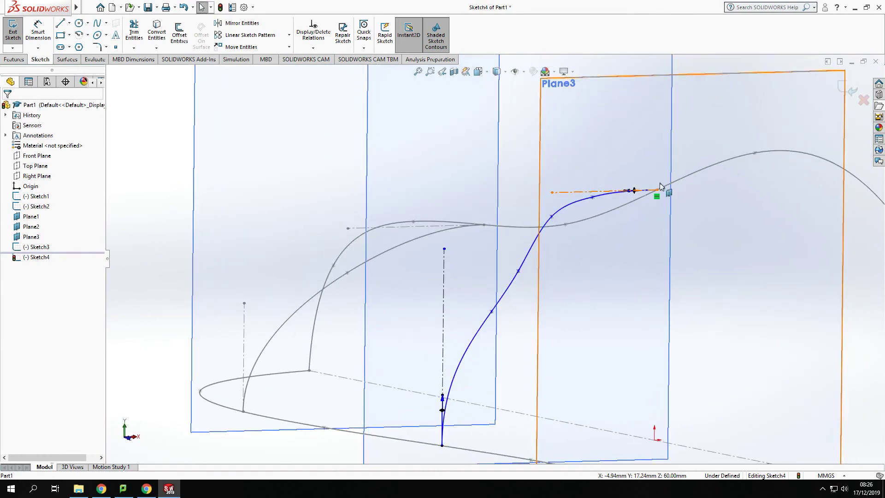
pyautogui.click(852, 90)
# - Start a sketch on Plane3 and project the Plane2 profile spline into it with Convert Entities
pyautogui.scroll(3, 475, 290)
pyautogui.moveTo(474, 300); pyautogui.dragTo(573, 310, button='middle')
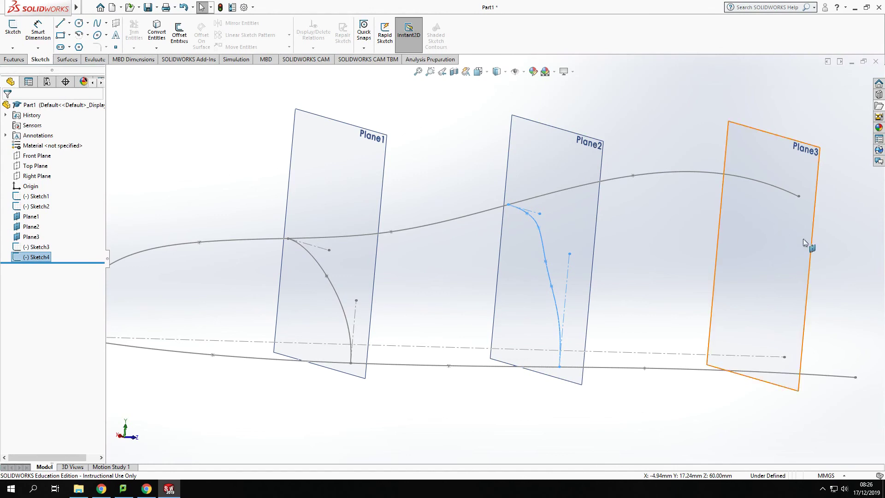
pyautogui.click(771, 135)
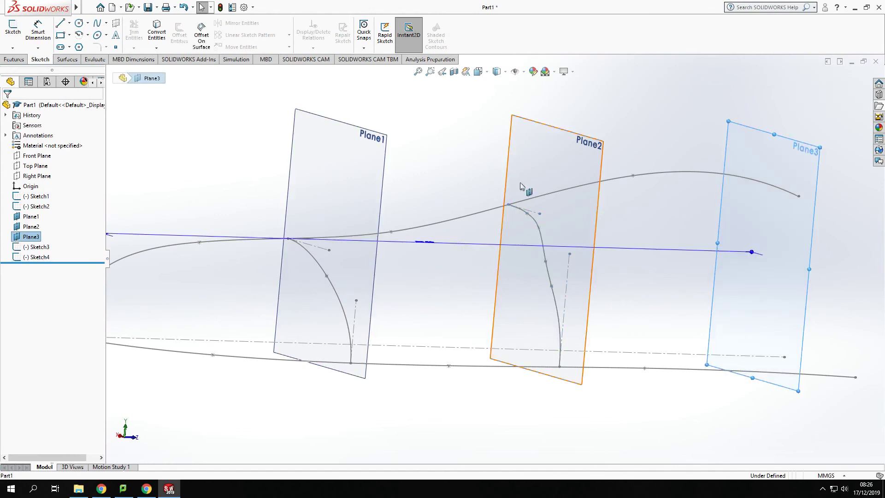
pyautogui.click(12, 25)
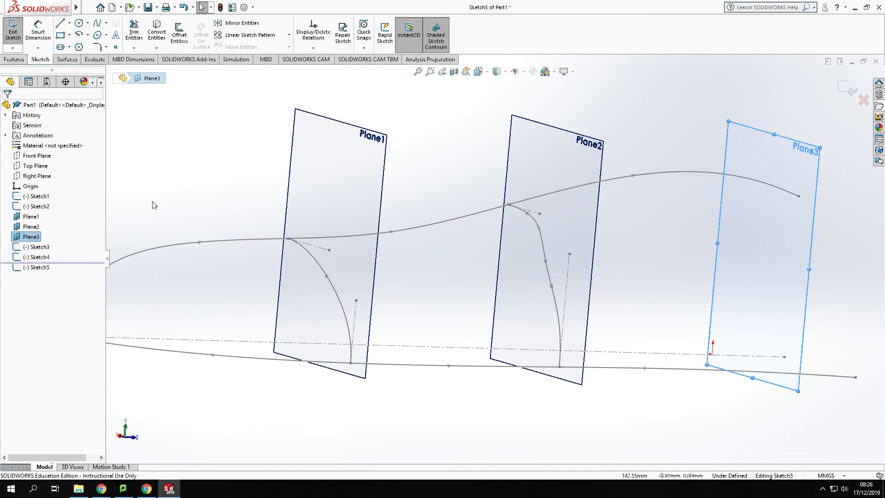
pyautogui.click(542, 241)
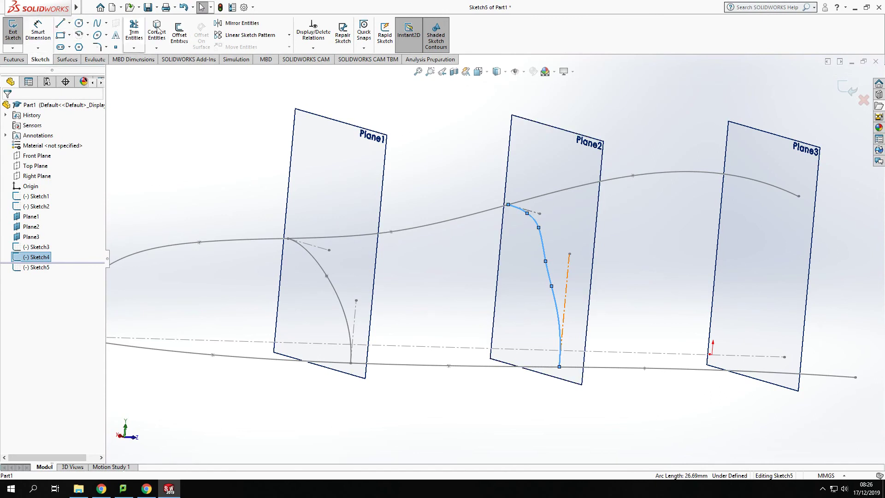
pyautogui.click(161, 29)
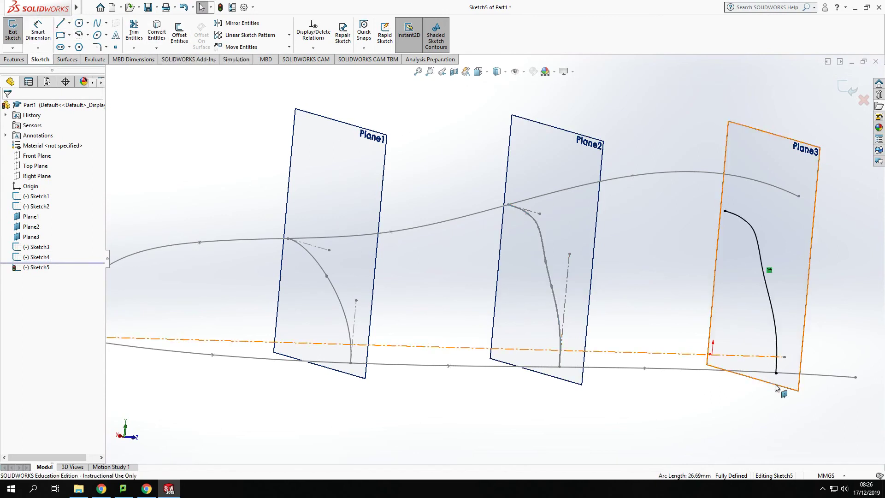
# - Delete the relation that ties the converted Plane3 spline to the Plane2 profile
pyautogui.moveTo(732, 317); pyautogui.dragTo(600, 278, button='middle')
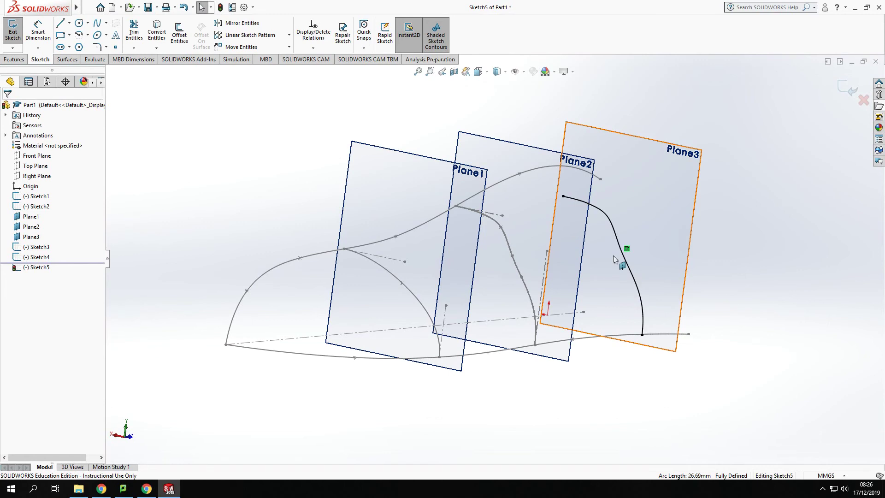
pyautogui.click(627, 248)
pyautogui.press('Delete')
# - Add a Pierce relation between the Plane3 spline's upper endpoint and the Right Plane spline
pyautogui.click(563, 196)
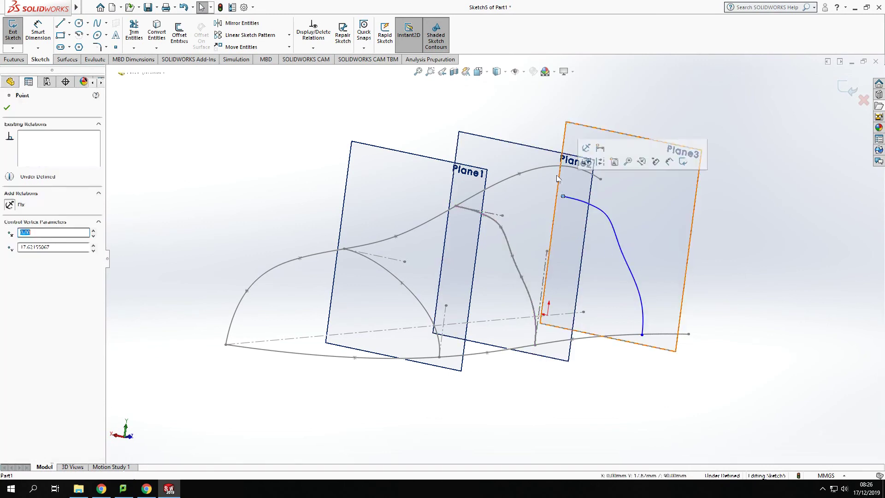
pyautogui.keyDown('ctrl'); pyautogui.click(558, 166); pyautogui.keyUp('ctrl')
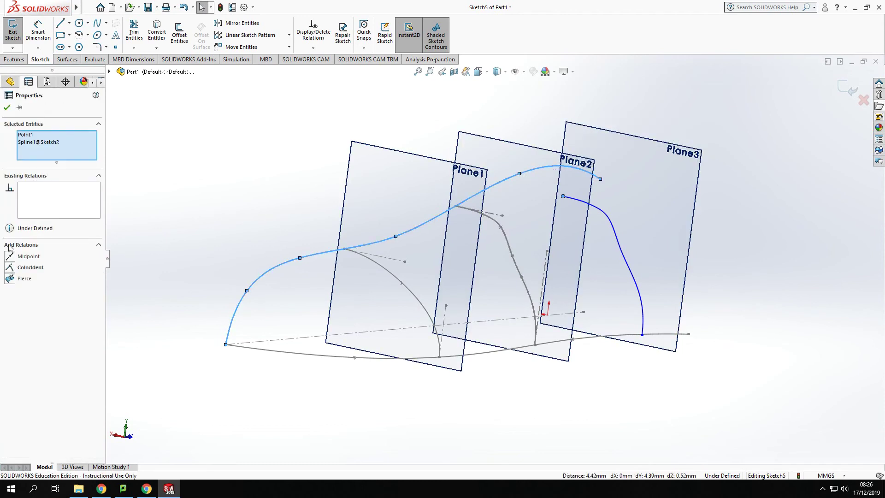
pyautogui.click(10, 279)
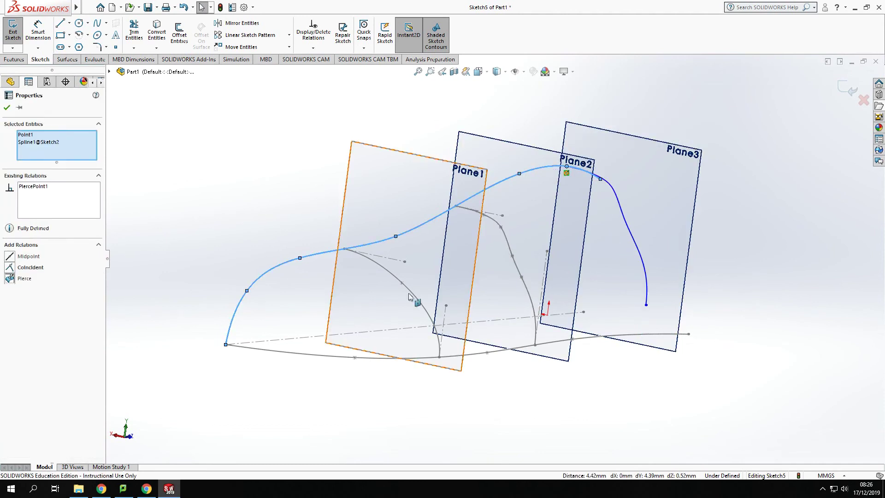
pyautogui.press('Escape')
# - Add a Pierce relation between the Plane3 spline's lower endpoint and the Top Plane spline, and finish the sketch
pyautogui.click(646, 305)
pyautogui.keyDown('ctrl'); pyautogui.click(650, 333); pyautogui.keyUp('ctrl')
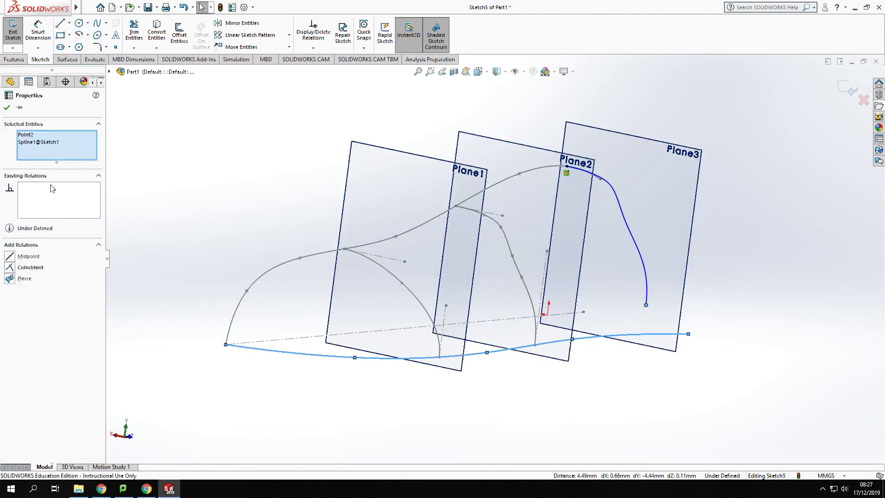
pyautogui.click(10, 279)
pyautogui.moveTo(646, 419); pyautogui.dragTo(520, 185, button='middle')
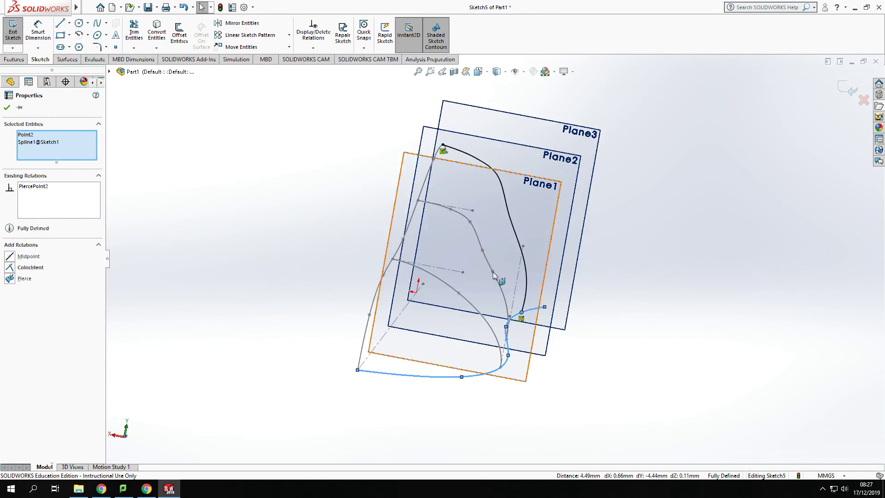
pyautogui.moveTo(749, 302); pyautogui.dragTo(721, 275, button='middle')
pyautogui.moveTo(732, 228)
pyautogui.mouseDown(button='middle')
pyautogui.moveTo(721, 239)
pyautogui.moveTo(671, 229)
pyautogui.mouseUp(button='middle')
pyautogui.click(850, 91)
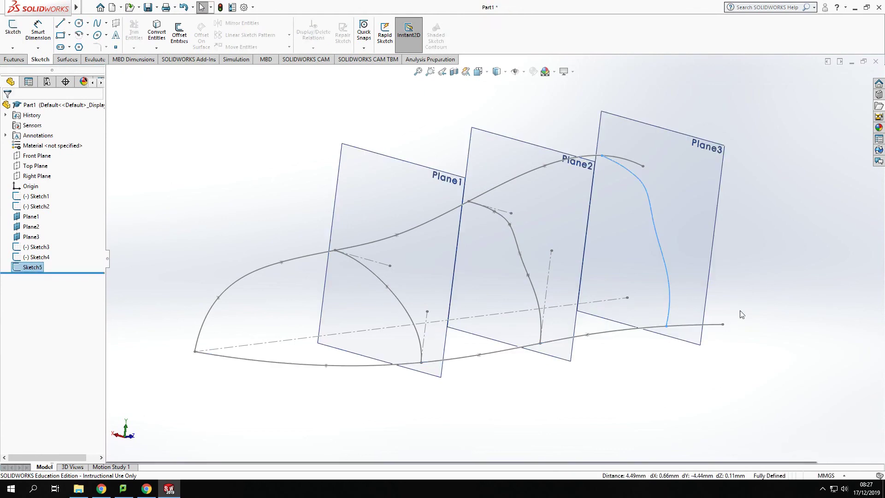
# - Start a Boundary Surface with the Top Plane and Right Plane guide sketches, Sketch1 and Sketch2, as the Direction 1 curves
pyautogui.moveTo(674, 387); pyautogui.dragTo(461, 360, button='middle')
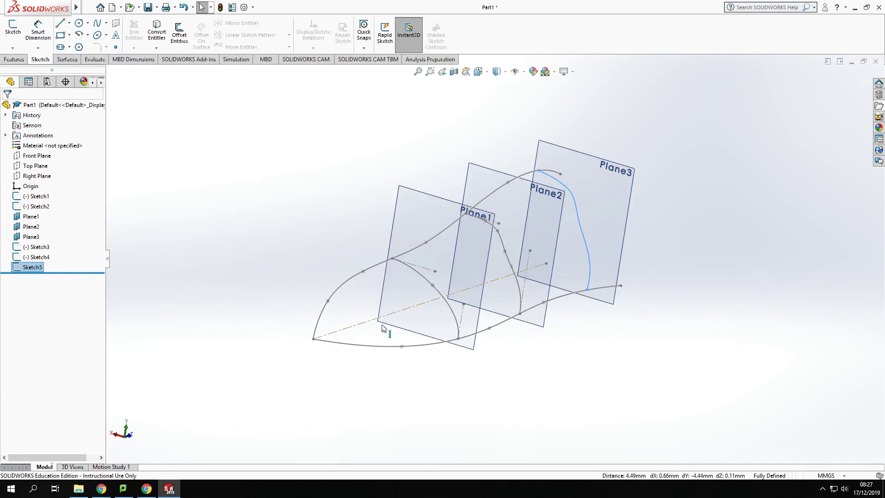
pyautogui.moveTo(385, 325)
pyautogui.mouseDown(button='middle')
pyautogui.moveTo(461, 317)
pyautogui.moveTo(483, 359)
pyautogui.moveTo(560, 381)
pyautogui.moveTo(559, 351)
pyautogui.moveTo(552, 362)
pyautogui.moveTo(615, 370)
pyautogui.mouseUp(button='middle')
pyautogui.click(615, 370)
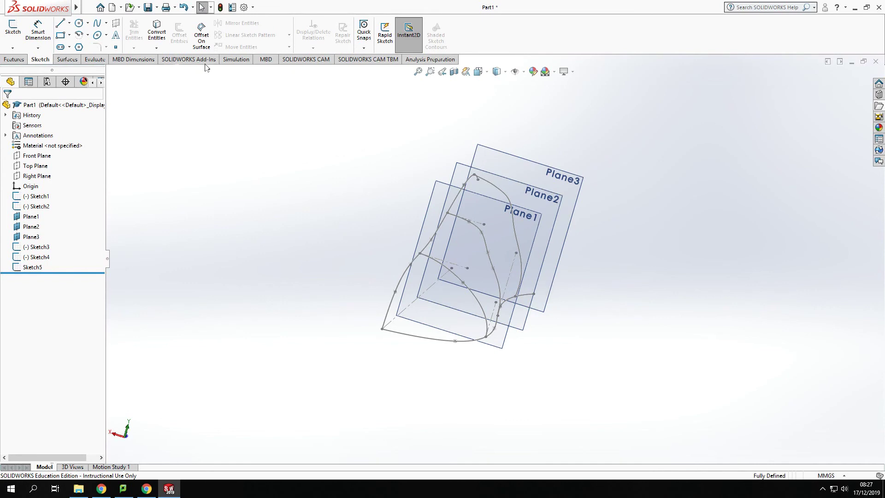
pyautogui.click(67, 59)
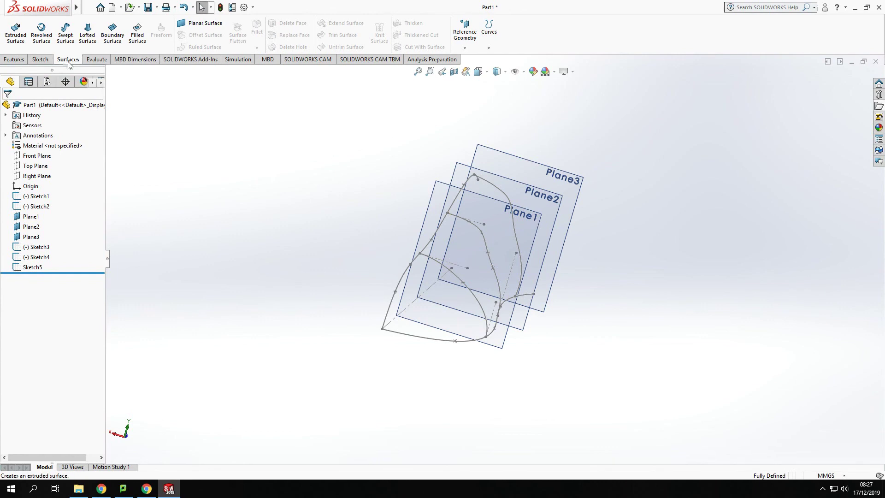
pyautogui.click(112, 32)
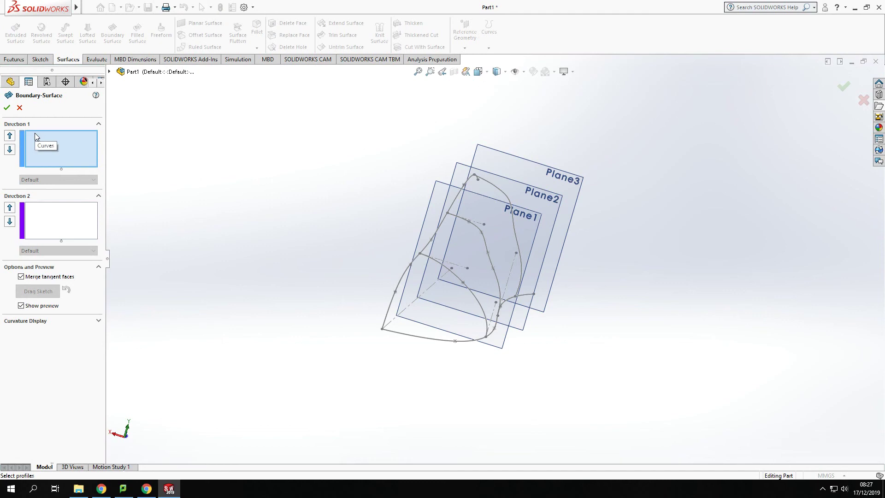
pyautogui.click(438, 341)
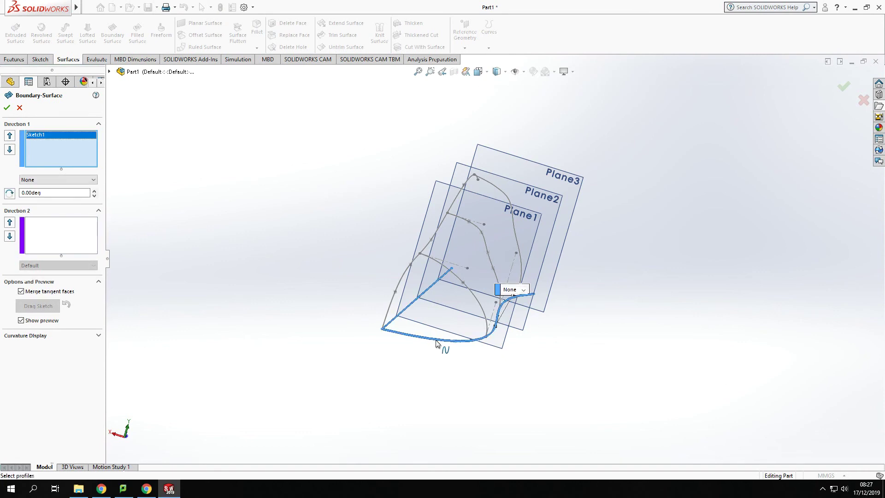
pyautogui.click(405, 273)
pyautogui.moveTo(413, 358)
pyautogui.mouseDown(button='middle')
pyautogui.moveTo(413, 371)
pyautogui.moveTo(436, 368)
pyautogui.mouseUp(button='middle')
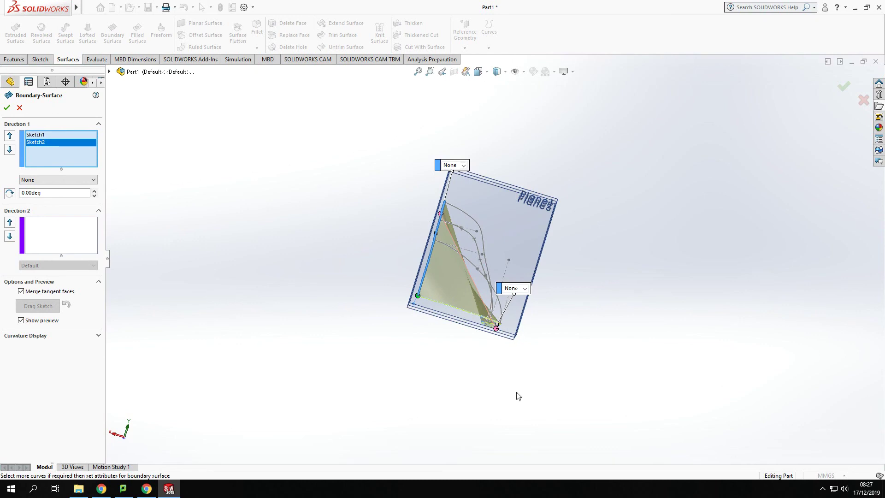
pyautogui.moveTo(518, 395); pyautogui.dragTo(523, 437, button='middle')
pyautogui.moveTo(548, 372); pyautogui.dragTo(533, 373, button='middle')
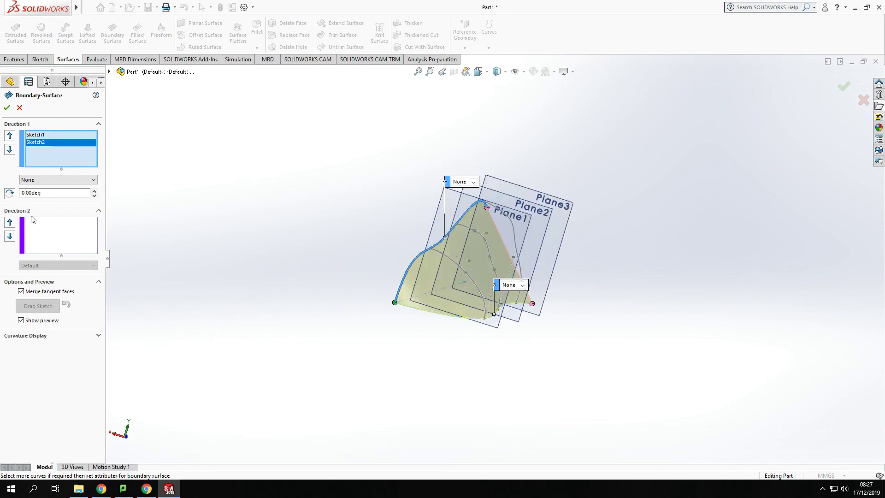
# - Add the Plane1, Plane2 and Plane3 profiles, Sketch3 to Sketch5, as Direction 2 curves and create the boundary surface
pyautogui.click(42, 233)
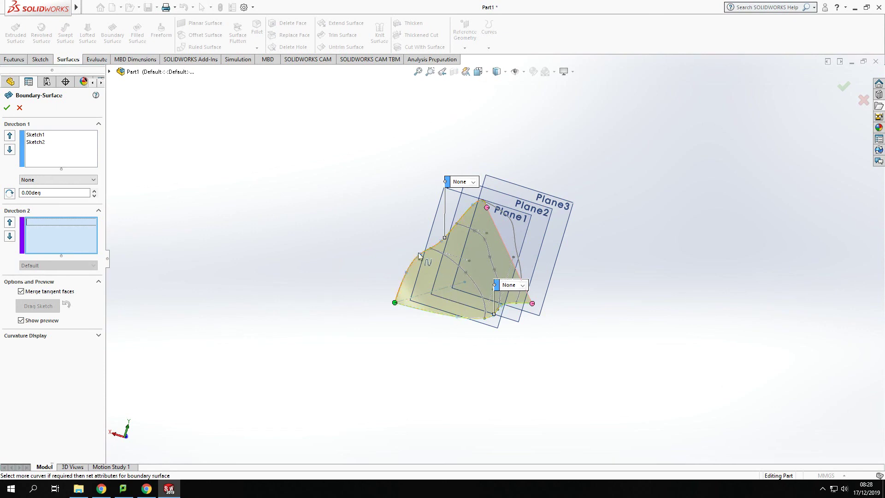
pyautogui.click(477, 290)
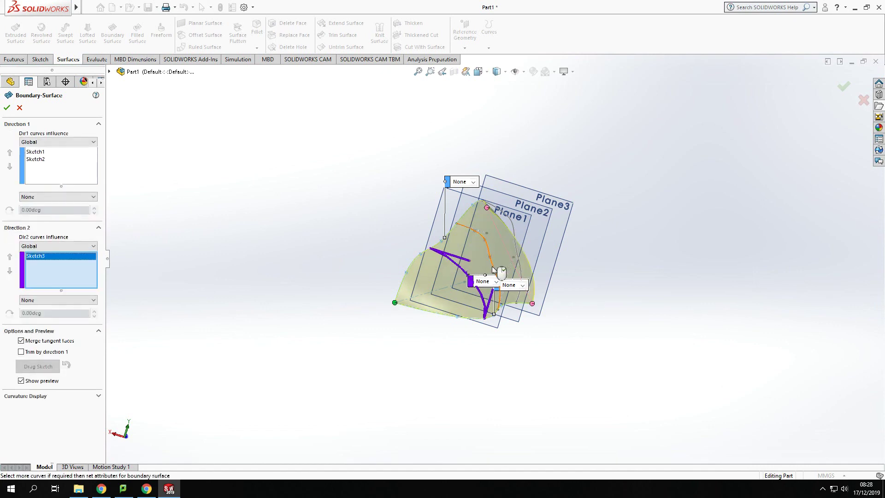
pyautogui.click(493, 267)
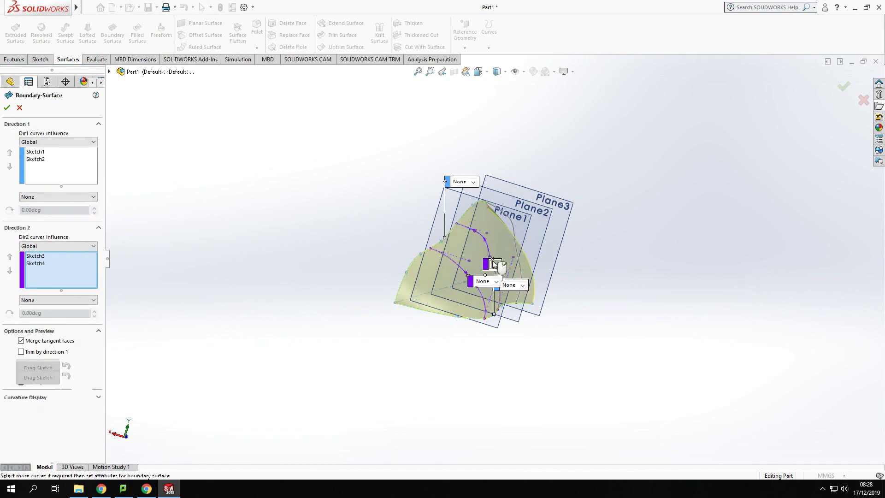
pyautogui.click(514, 229)
pyautogui.moveTo(583, 314)
pyautogui.mouseDown(button='middle')
pyautogui.moveTo(590, 289)
pyautogui.moveTo(545, 293)
pyautogui.mouseUp(button='middle')
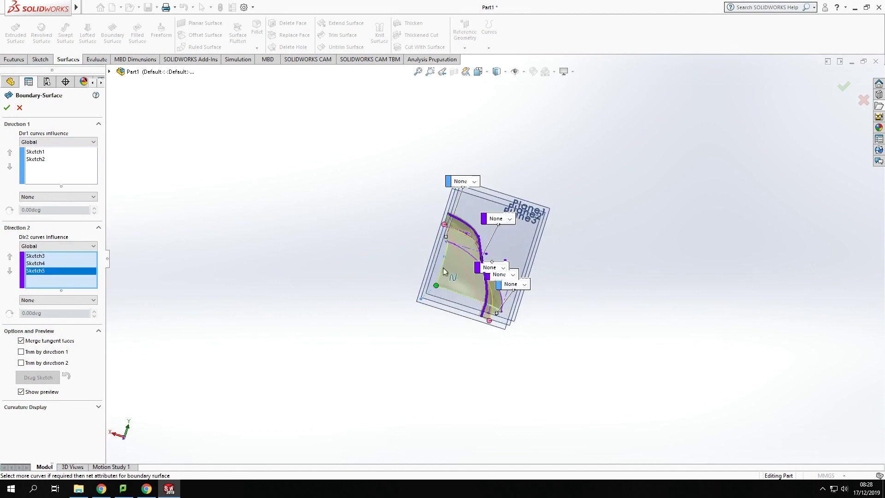
pyautogui.click(7, 108)
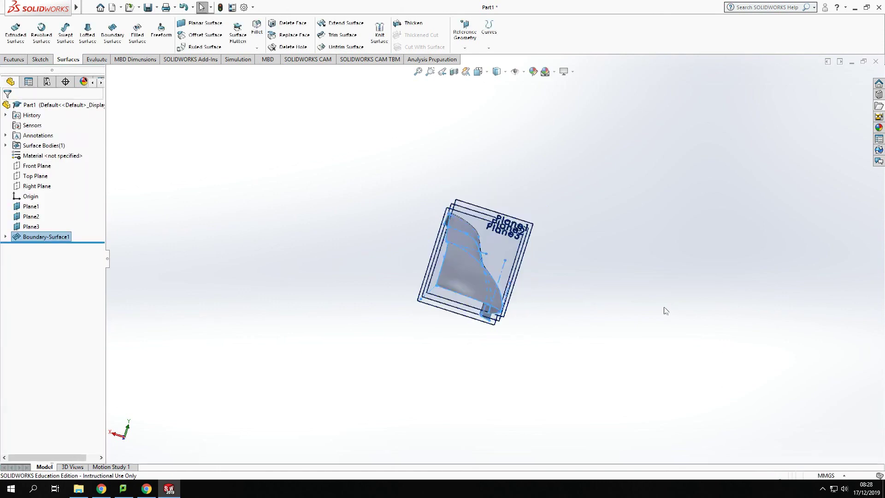
# - Hide Plane1, Plane2 and Plane3 so that only the boundary surface is displayed
pyautogui.moveTo(625, 308); pyautogui.dragTo(643, 263, button='middle')
pyautogui.moveTo(588, 330); pyautogui.dragTo(563, 328, button='middle')
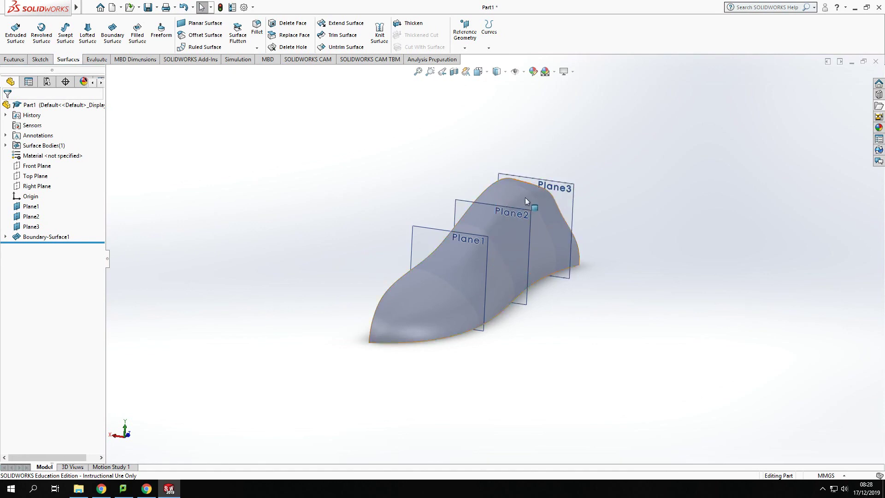
pyautogui.moveTo(638, 337); pyautogui.dragTo(594, 227, button='middle')
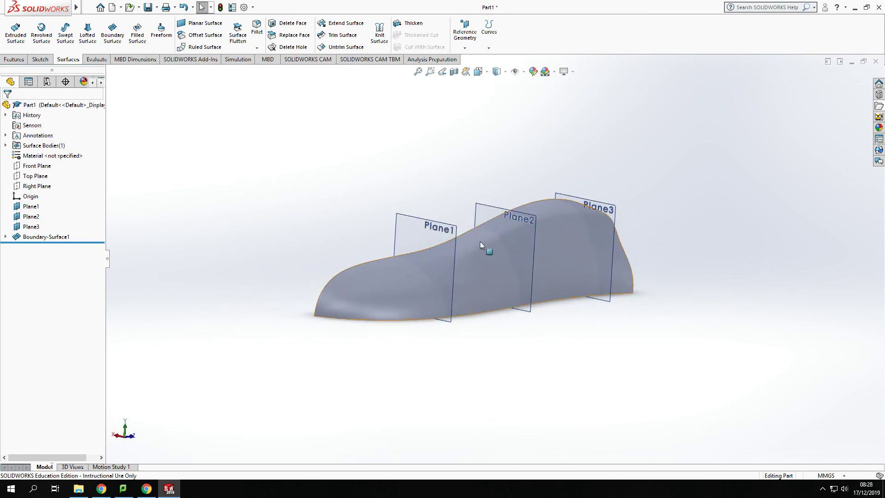
pyautogui.moveTo(400, 352); pyautogui.dragTo(485, 261, button='middle')
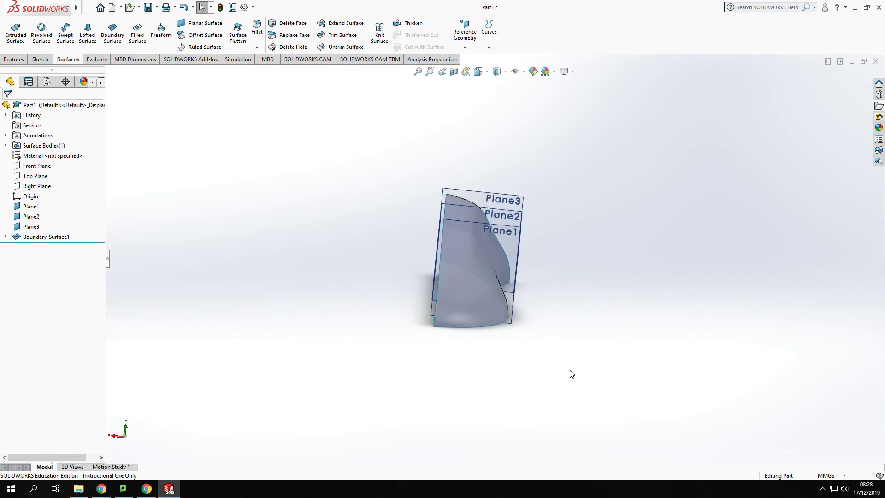
pyautogui.moveTo(648, 232); pyautogui.dragTo(626, 257, button='middle')
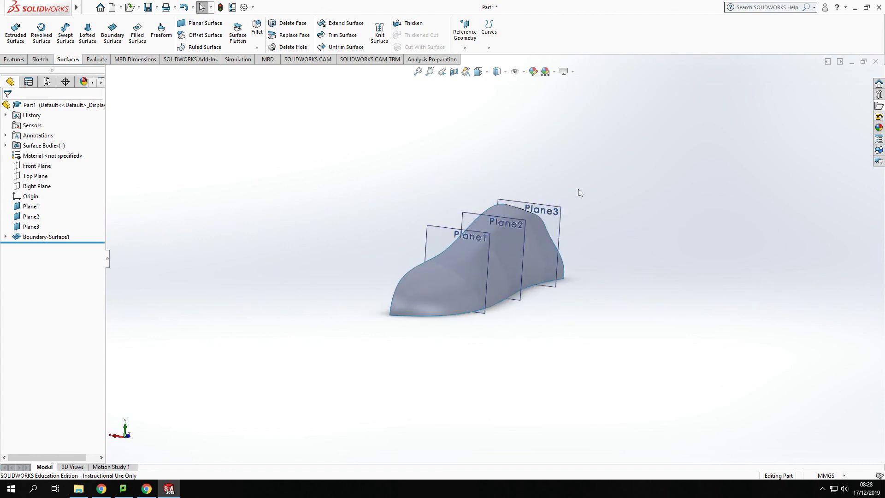
pyautogui.click(39, 207)
pyautogui.keyDown('ctrl'); pyautogui.click(31, 217); pyautogui.keyUp('ctrl')
pyautogui.keyDown('ctrl'); pyautogui.click(31, 226); pyautogui.keyUp('ctrl')
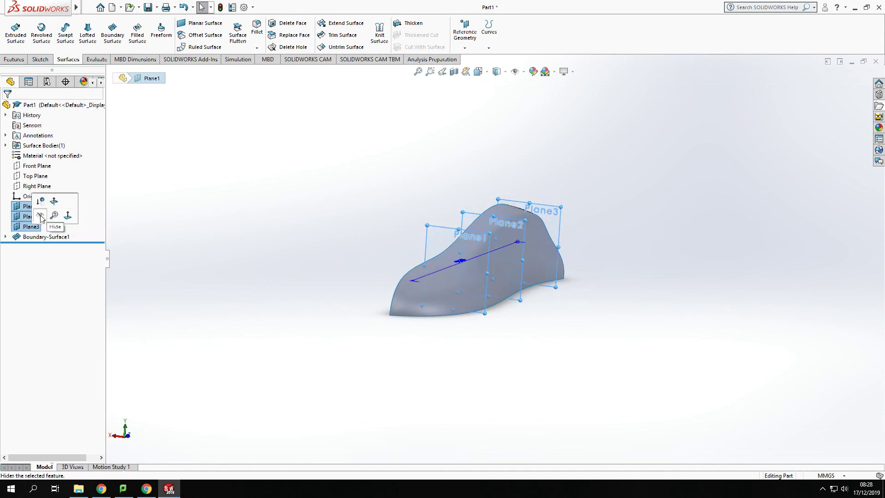
pyautogui.press('Escape')
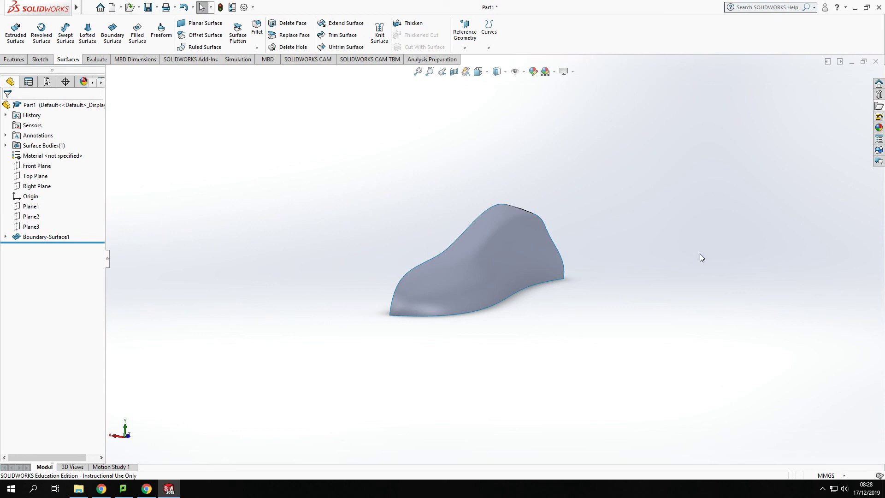